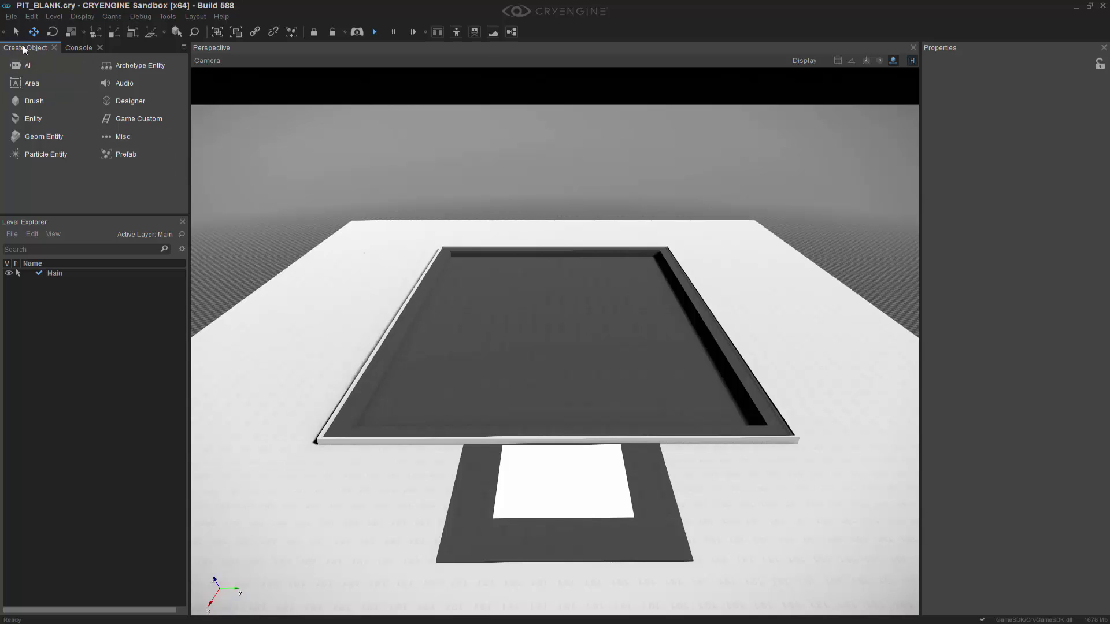
- Start creating an AI Navigation Area and turn on grid snapping for its placement
click(31, 64)
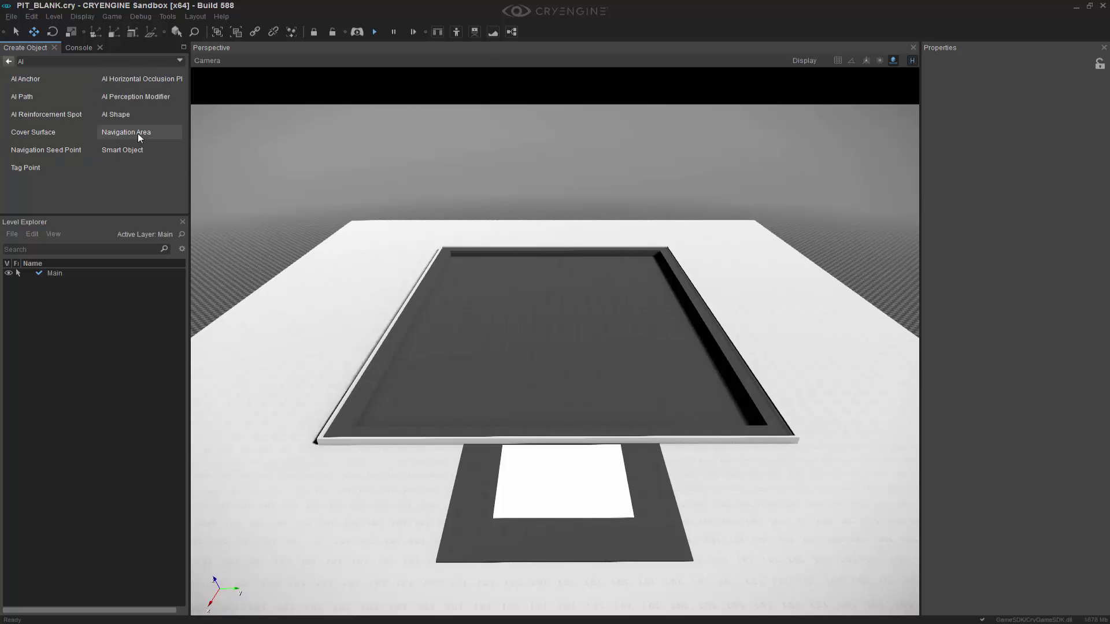
click(138, 133)
scroll(610, 503, up, 3)
right_drag(609, 503, 595, 457)
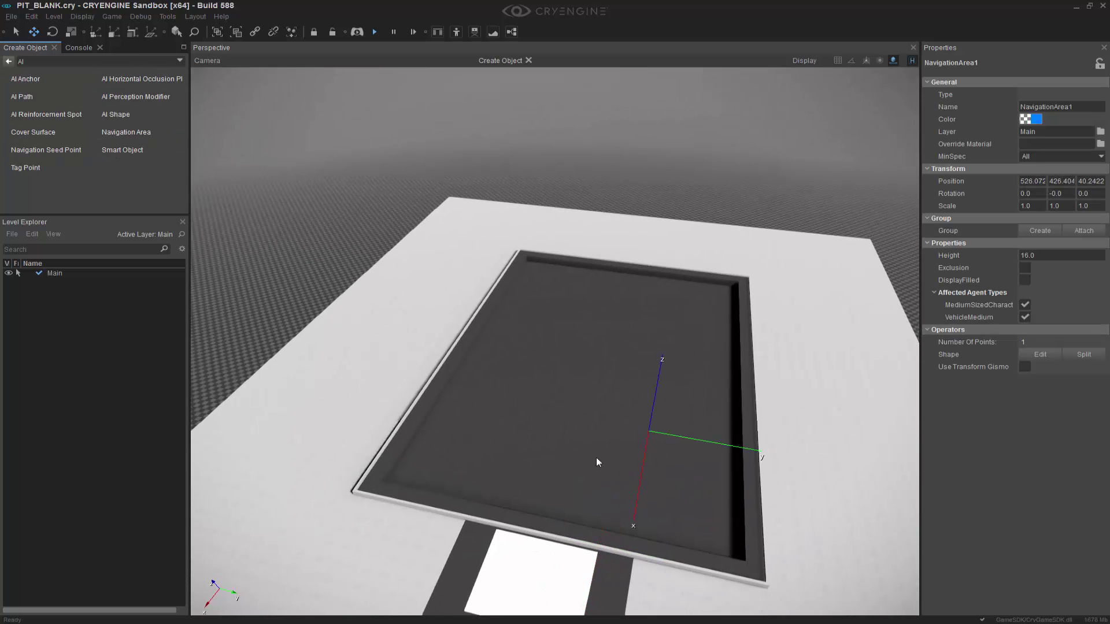
click(837, 60)
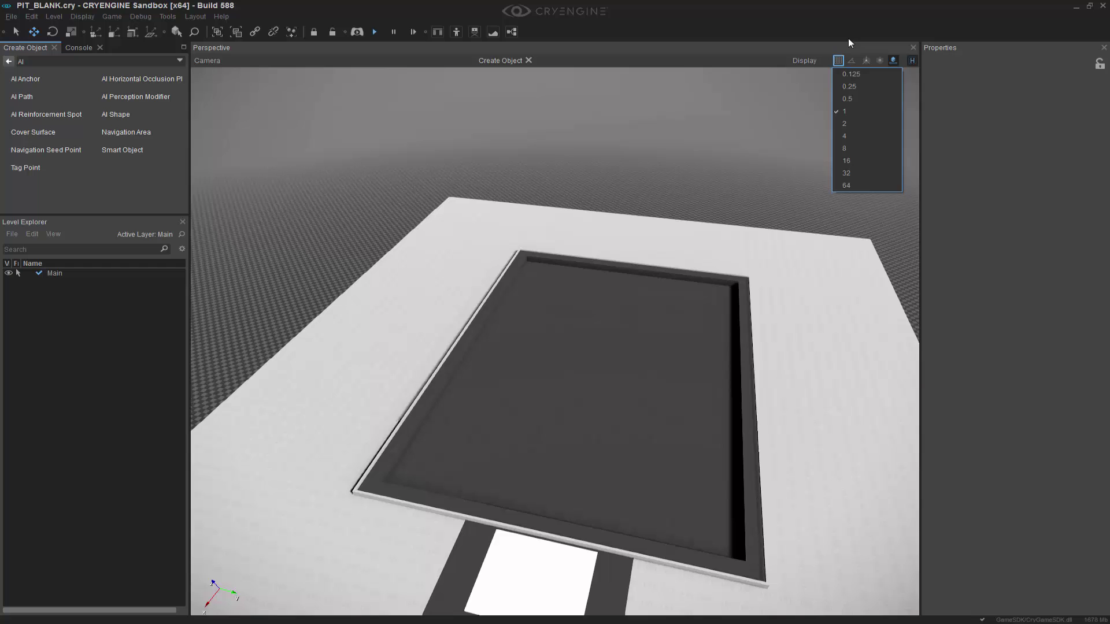
click(838, 63)
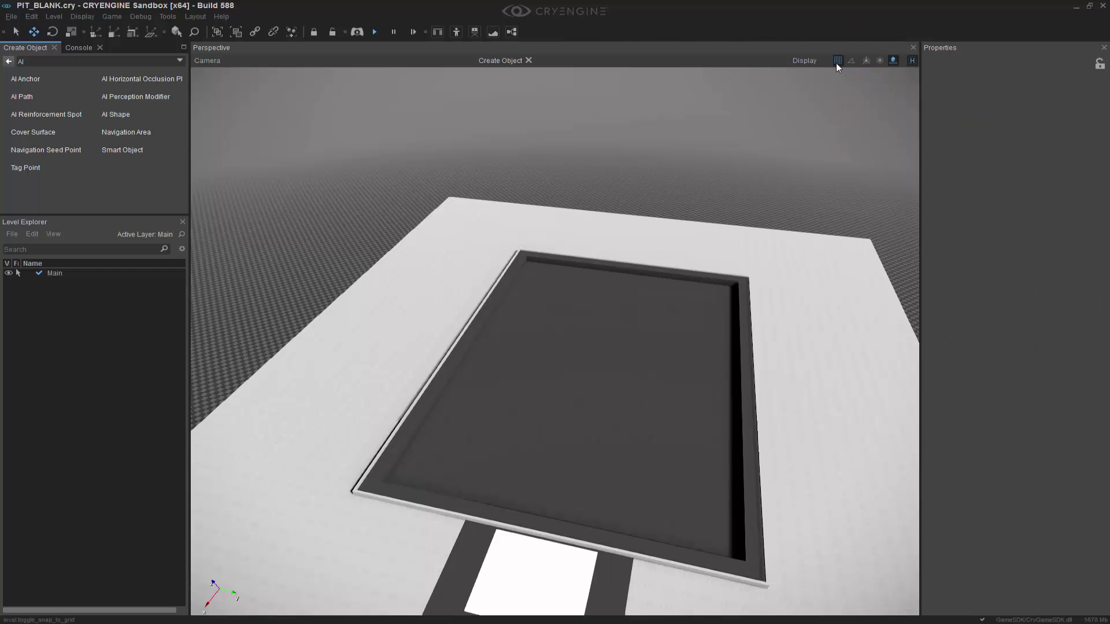
- Draw a four-cornered navigation area along the inner edges of the pit floor, starting at position 533, 412, 40, and deselect it
right_drag(597, 298, 528, 387)
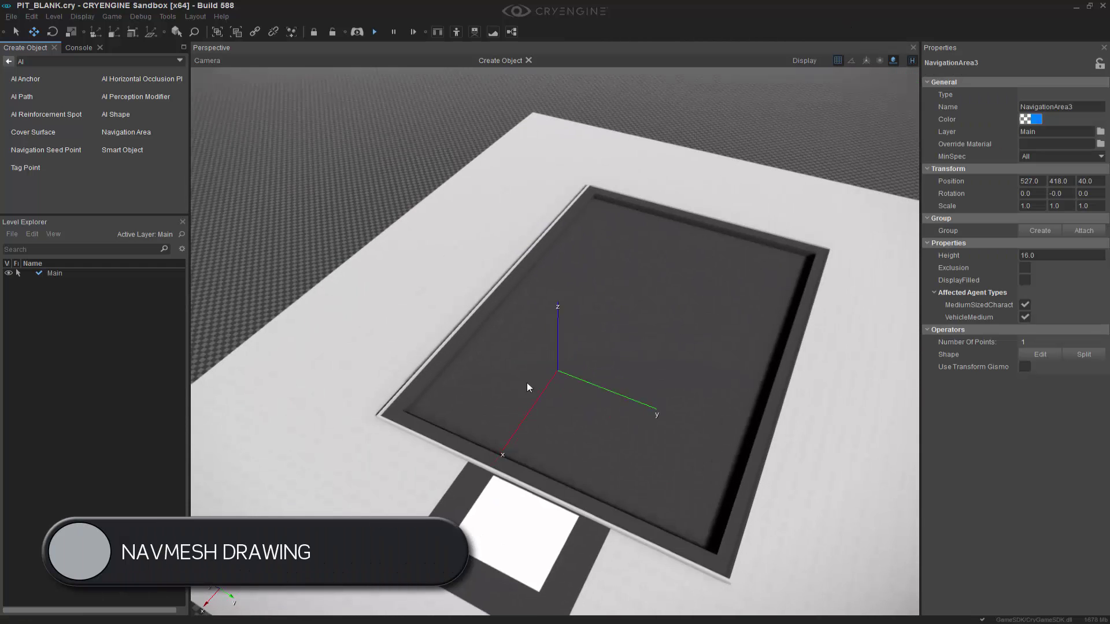
click(440, 404)
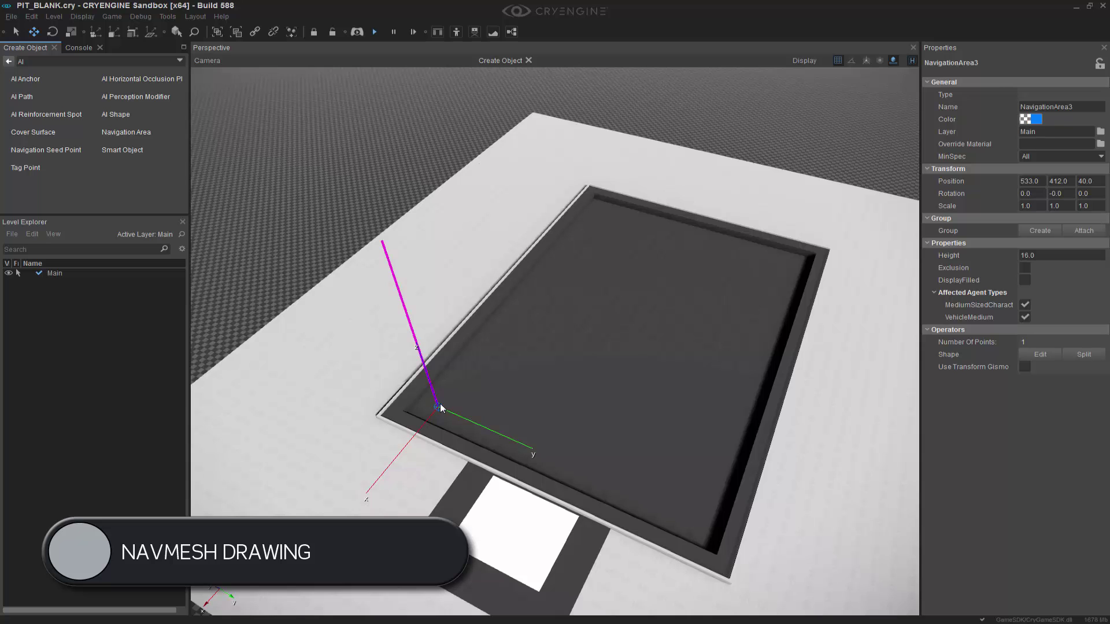
click(598, 206)
click(793, 267)
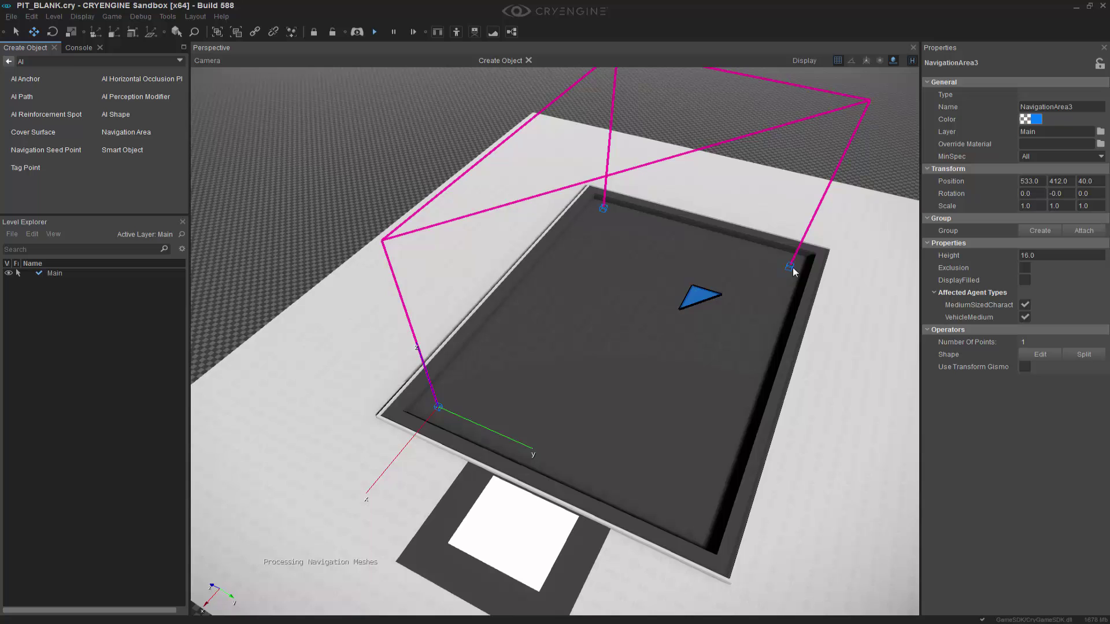
double_click(694, 524)
right_drag(580, 488, 621, 388)
key(s)
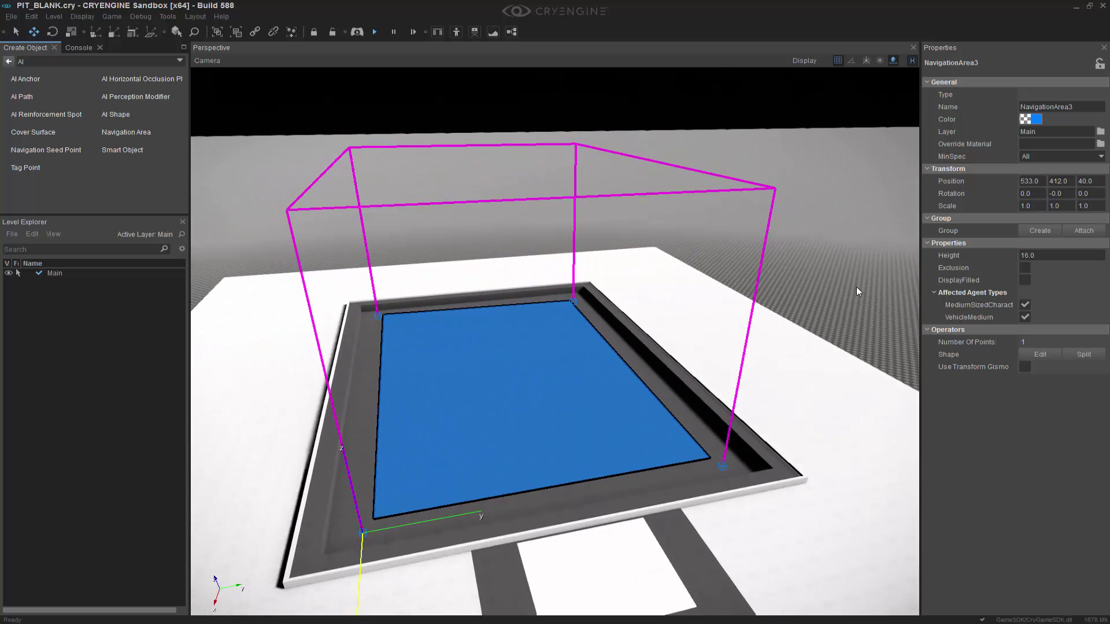
click(855, 289)
- Place a default FlowgraphEntity on the white platform in front of the pit at position 537, 422, 41
right_drag(838, 344, 827, 309)
middle_drag(827, 310, 829, 338)
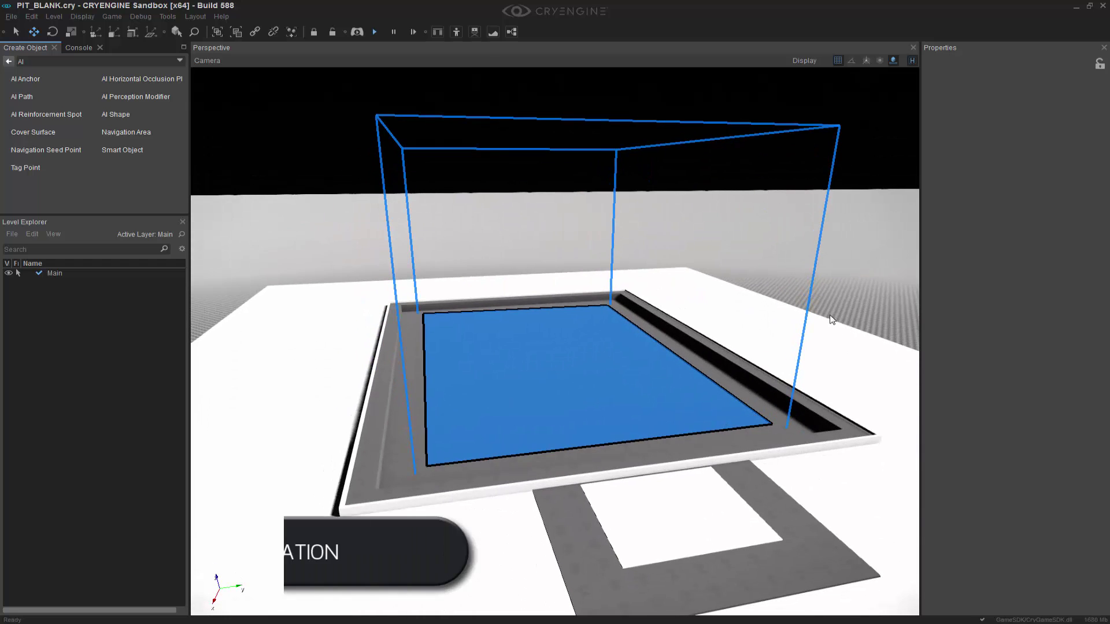
scroll(831, 316, down, 1)
mouse_move(832, 199)
right_down()
mouse_move(837, 228)
mouse_move(846, 213)
right_up()
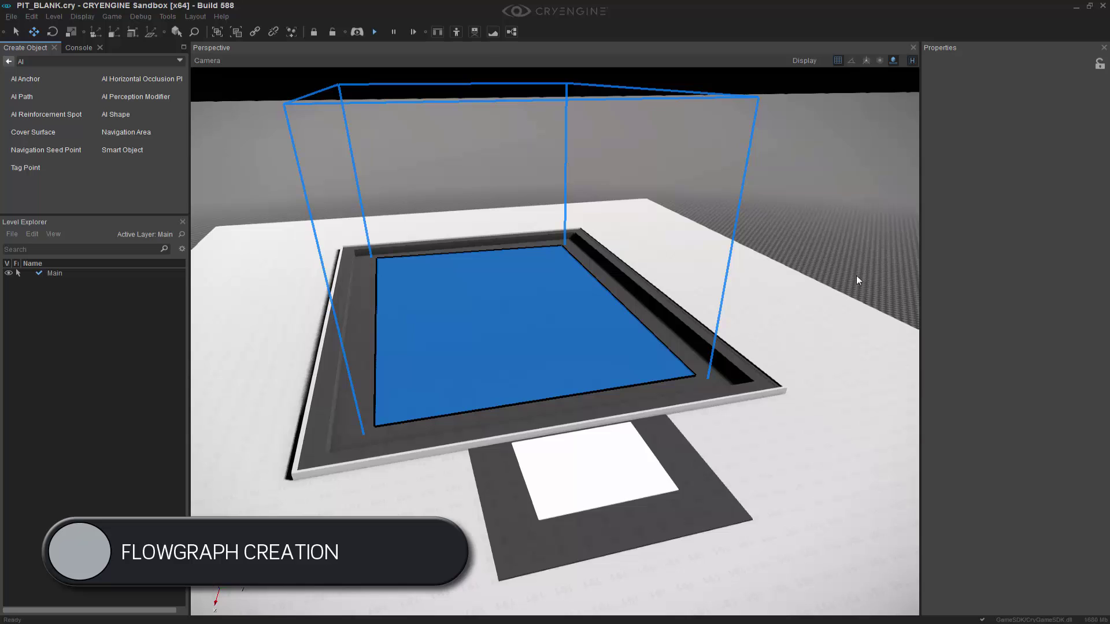
click(9, 61)
click(23, 119)
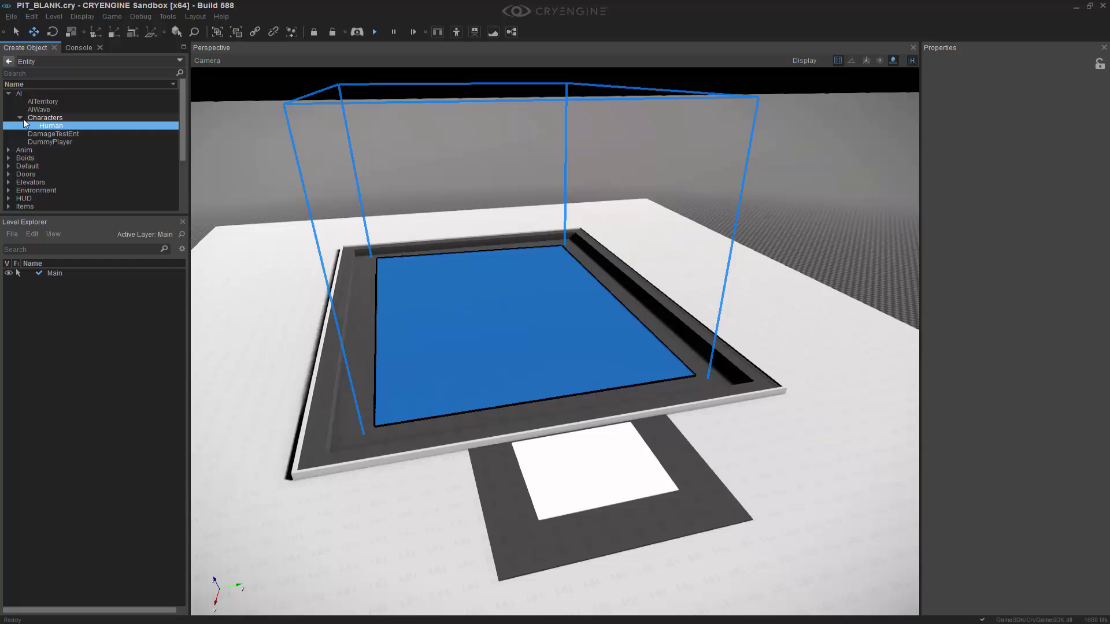
click(8, 166)
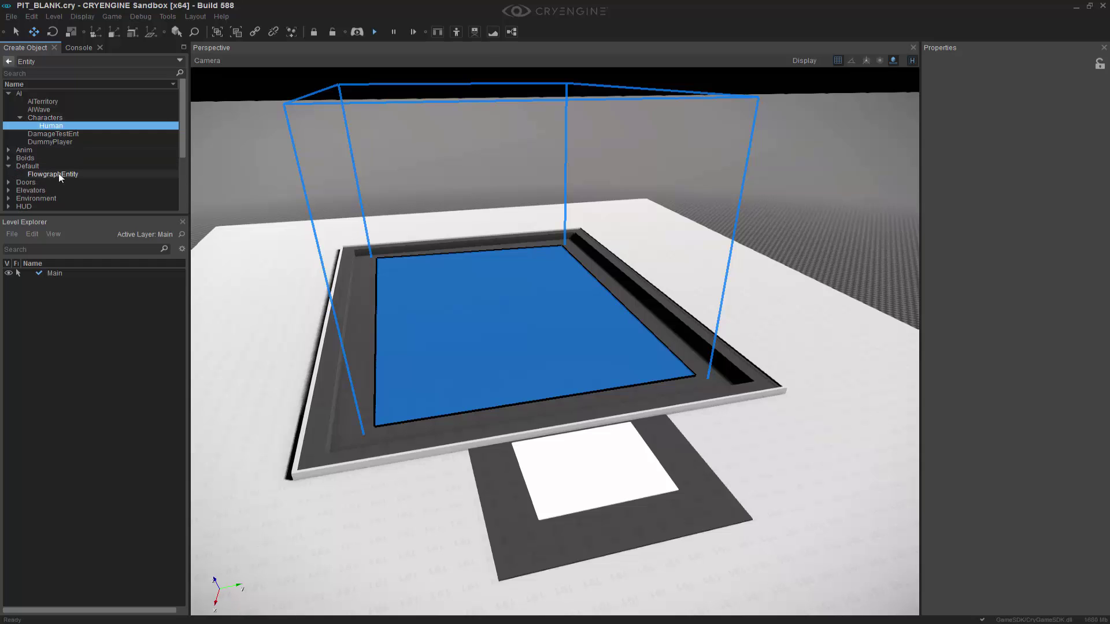
click(57, 174)
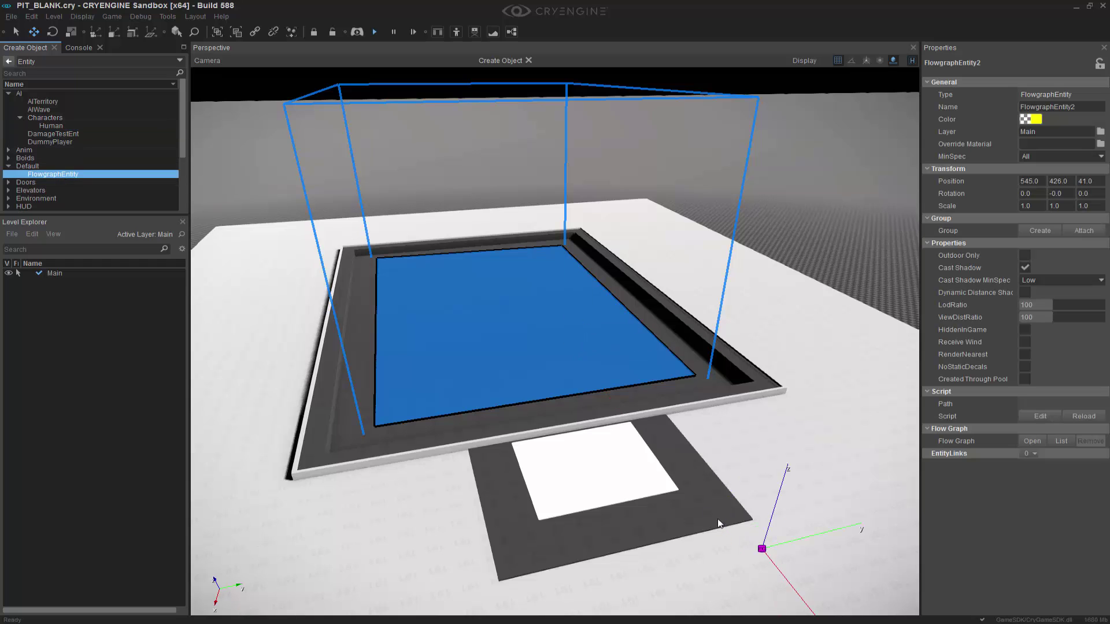
click(584, 440)
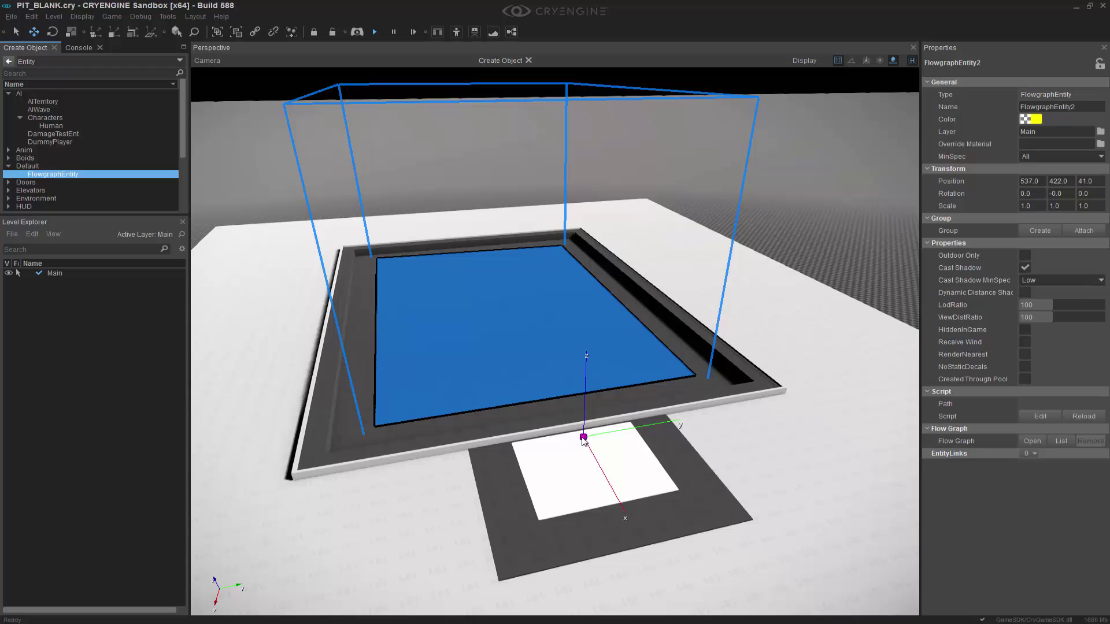
- Create a flow graph for the placed FlowgraphEntity under the group name TAGPOINT_FG
key(d)
right_drag(607, 475, 570, 463)
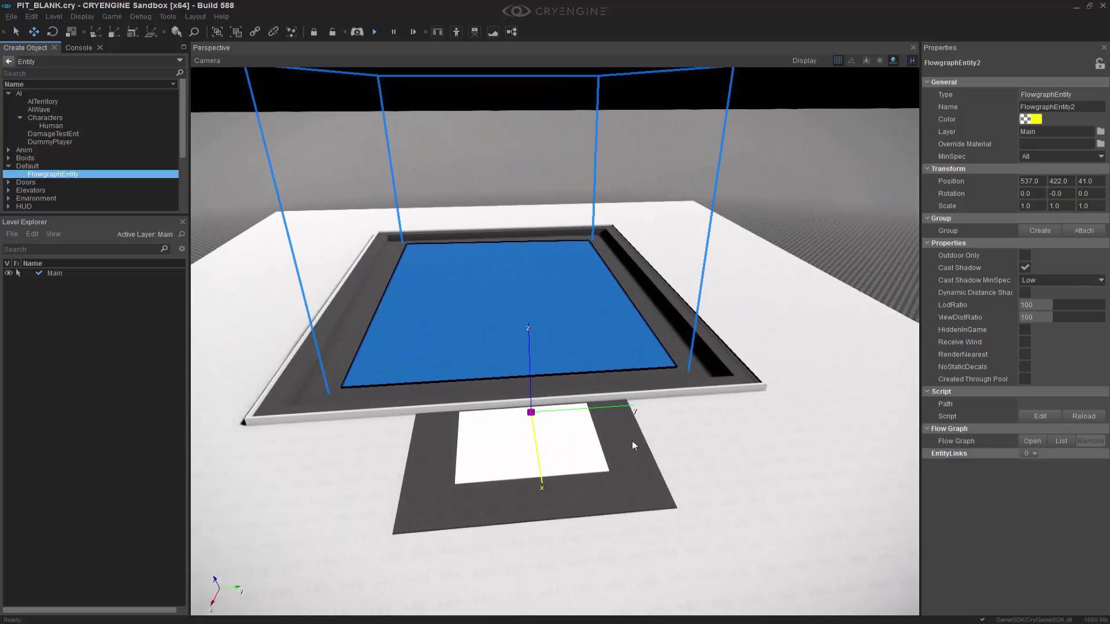
right_click(532, 412)
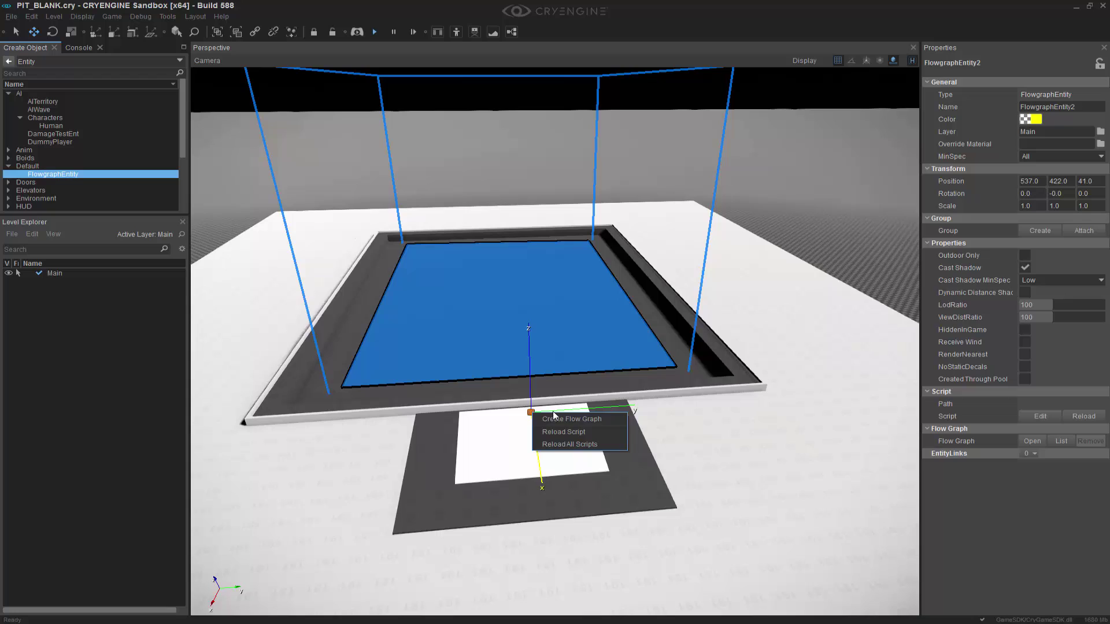
click(556, 419)
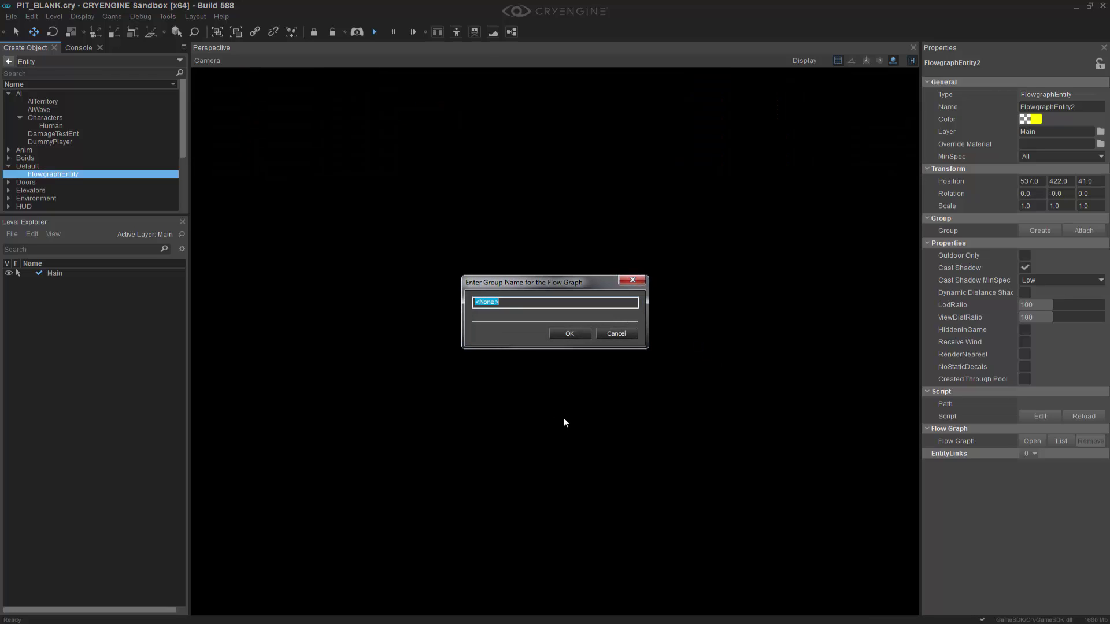
text(TAGPOINT_FG)
click(577, 333)
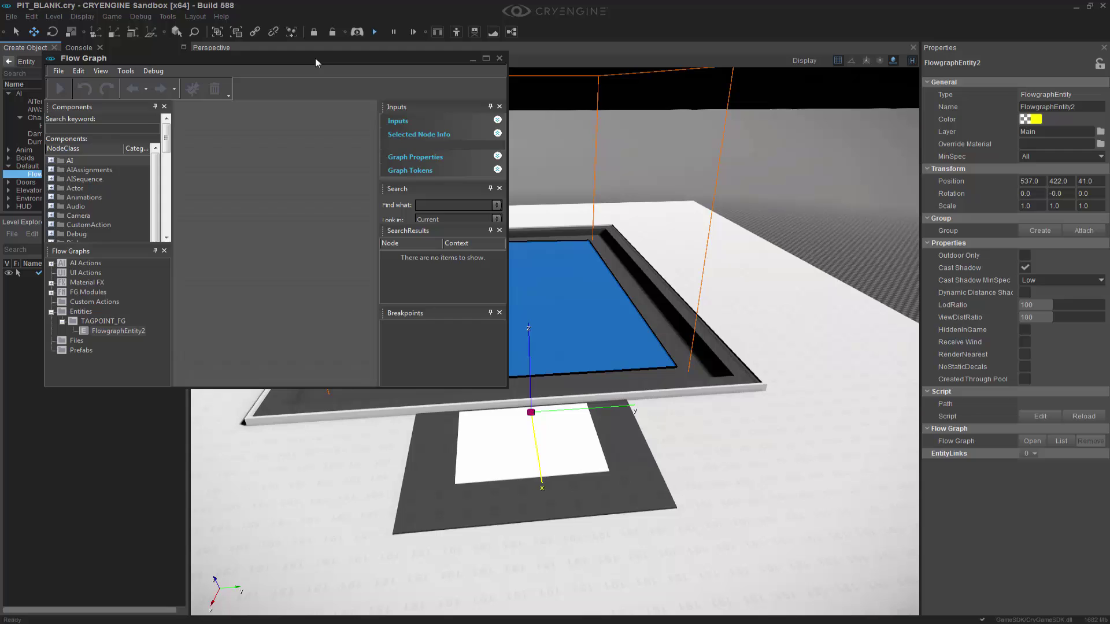
- Dock the Flow Graph editor beneath the perspective viewport and clear the entity selection
drag(314, 58, 596, 422)
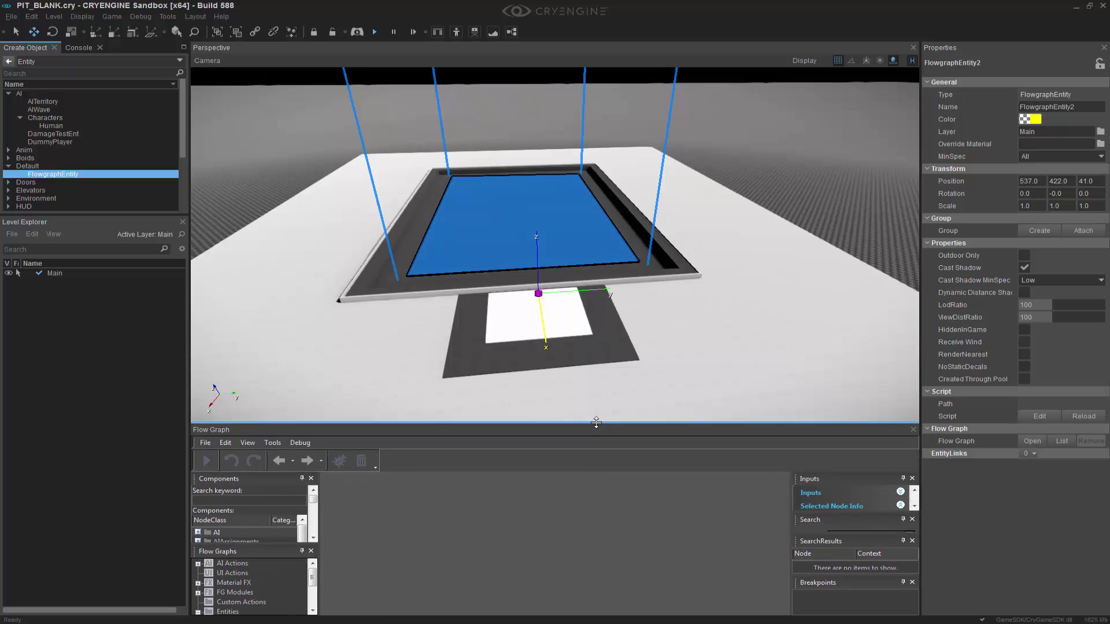
mouse_move(751, 275)
right_down()
mouse_move(758, 282)
mouse_move(752, 275)
right_up()
scroll(751, 275, down, 4)
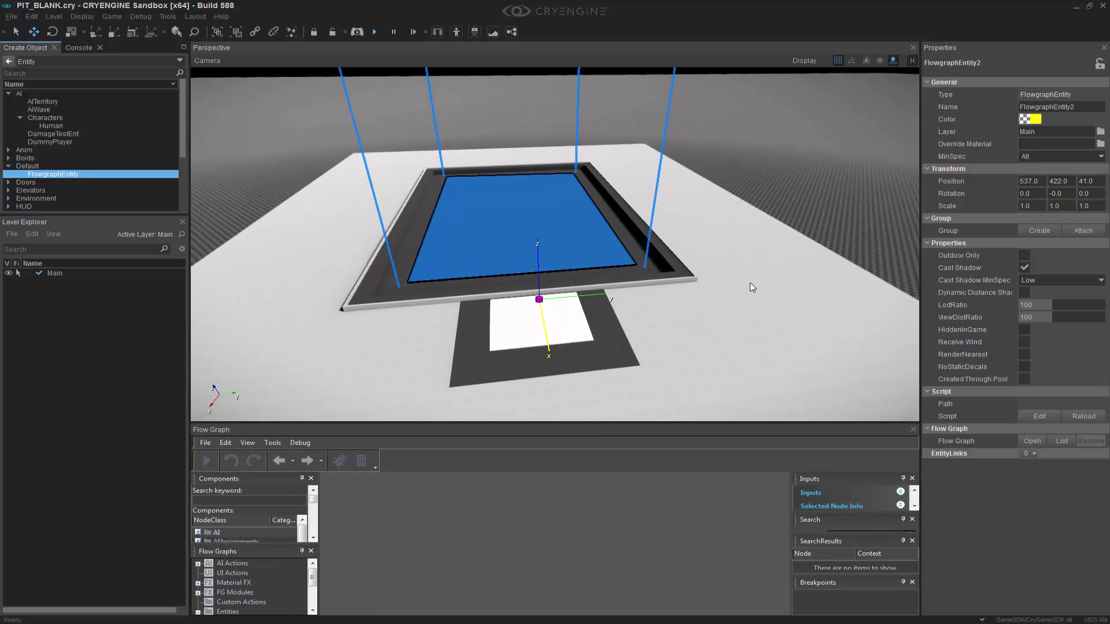
middle_drag(751, 276, 752, 267)
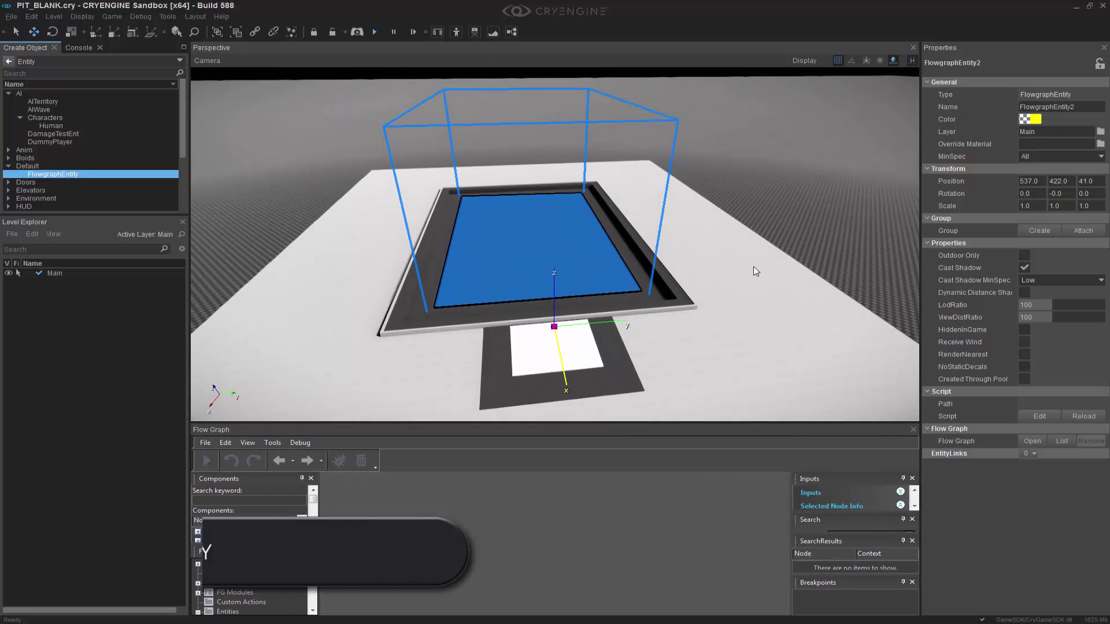
click(880, 176)
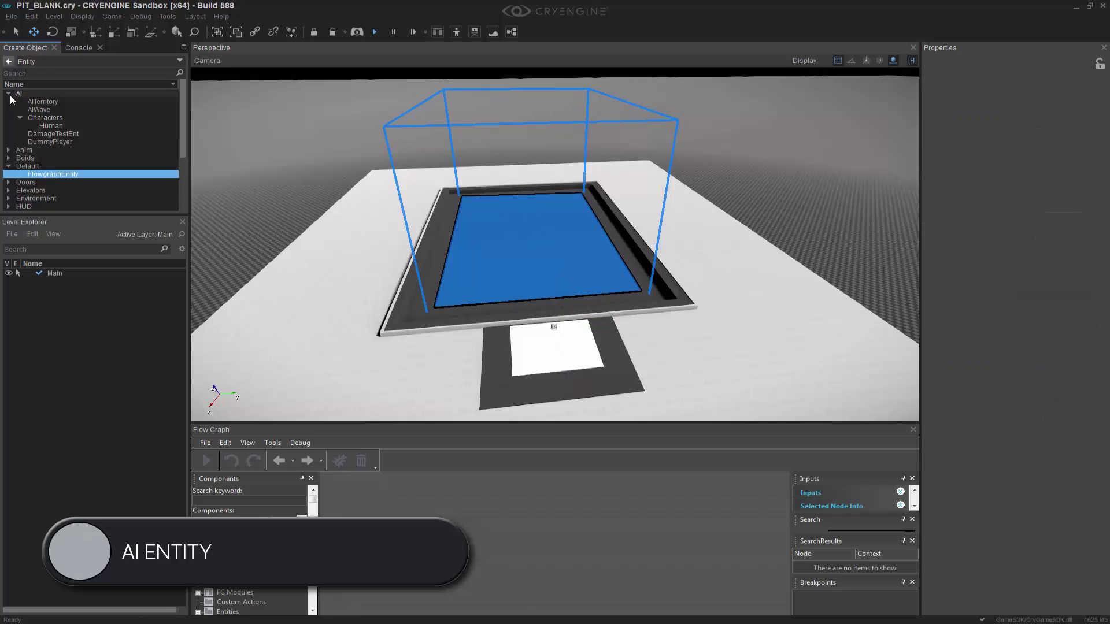
- Place a Human AI character on the navigation mesh inside the pit at position 525, 423, 40 and deselect it
click(19, 118)
click(20, 117)
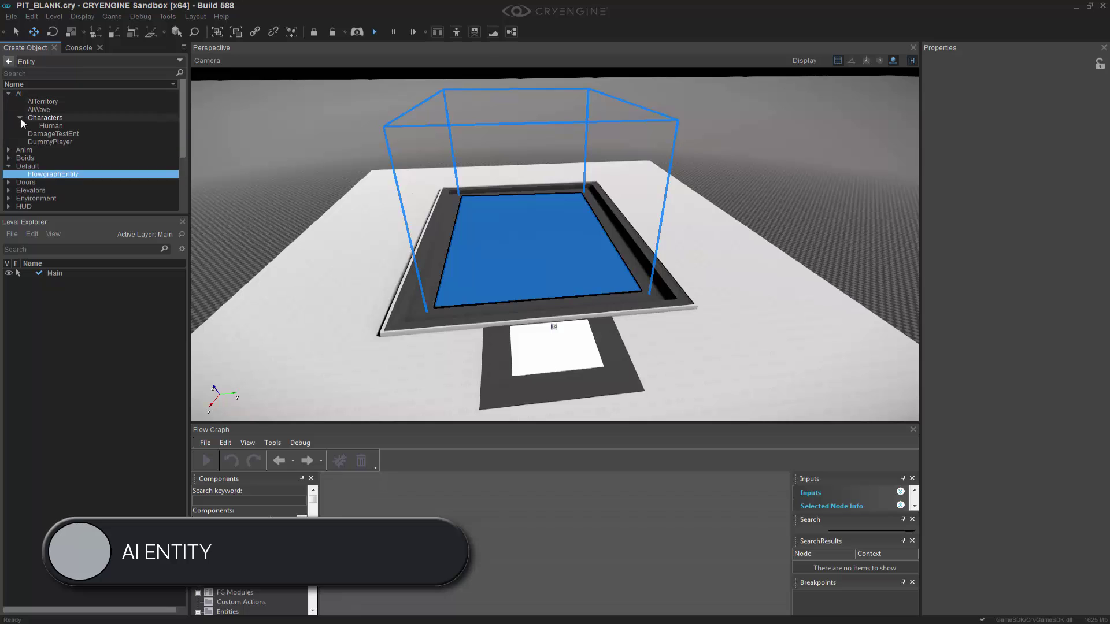
click(51, 125)
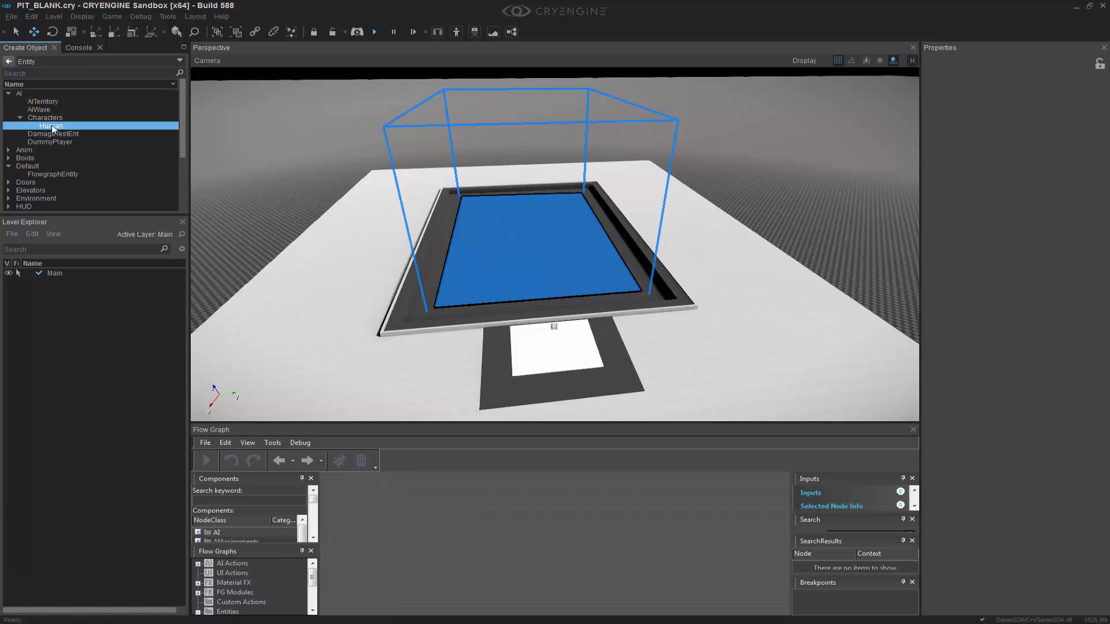
click(545, 260)
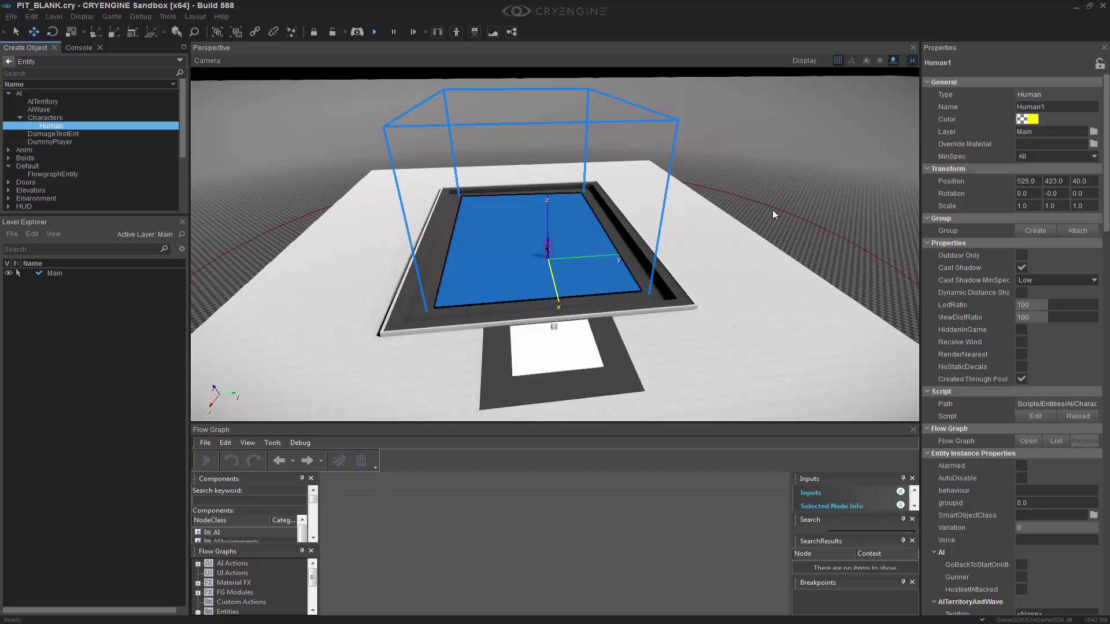
click(827, 199)
- Remove the VehicleMedium agent type from the navigation area's affected agents and deselect the area
middle_drag(839, 142, 831, 125)
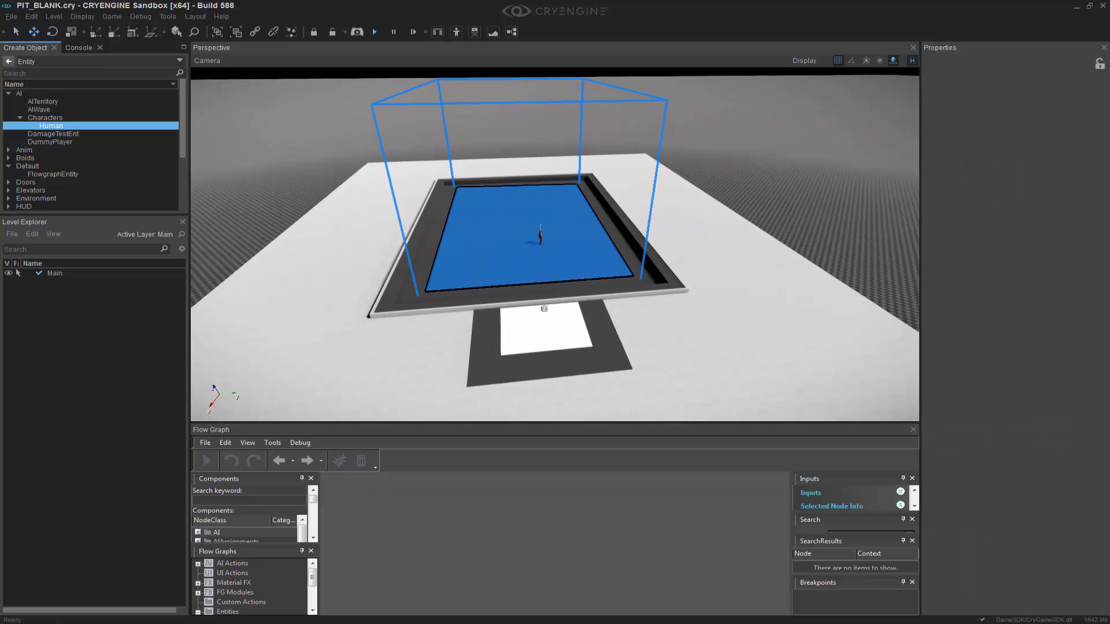
right_drag(841, 143, 841, 119)
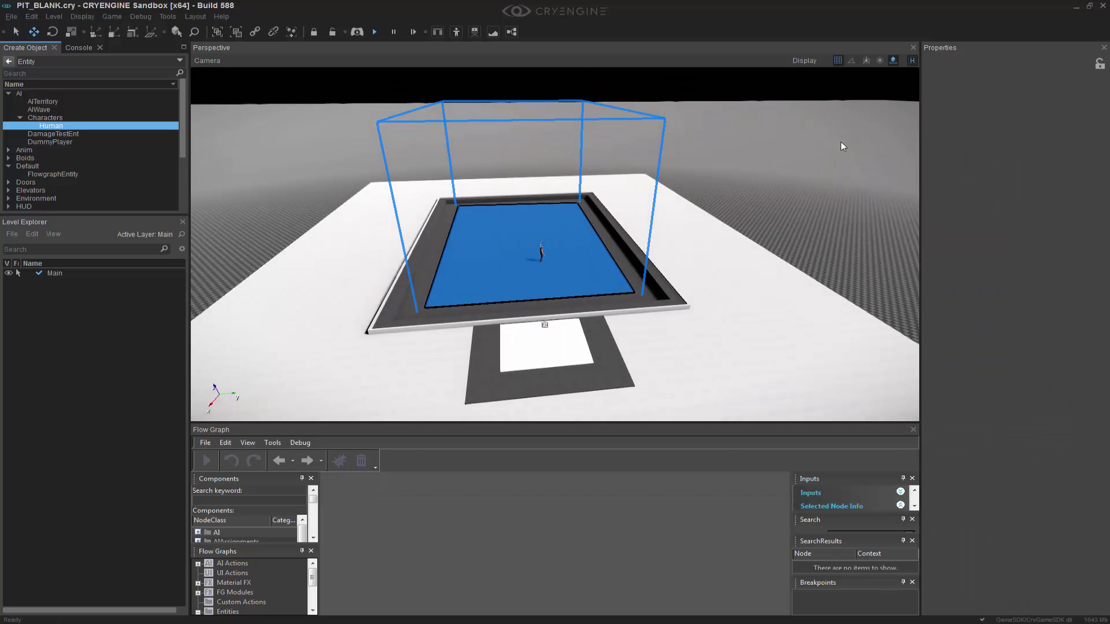
click(658, 120)
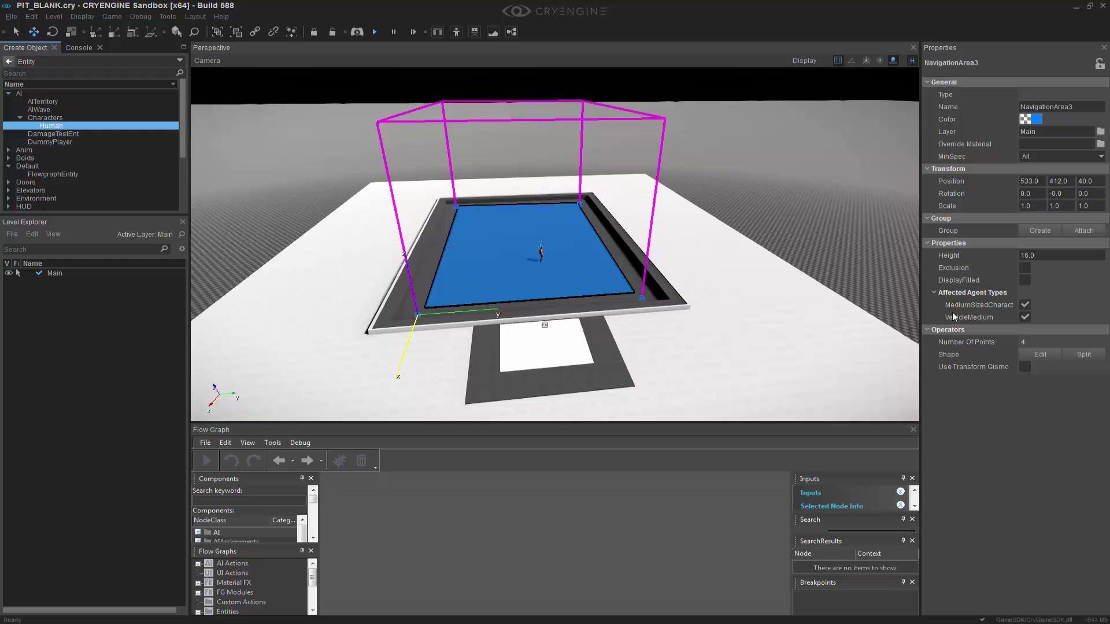
click(1026, 317)
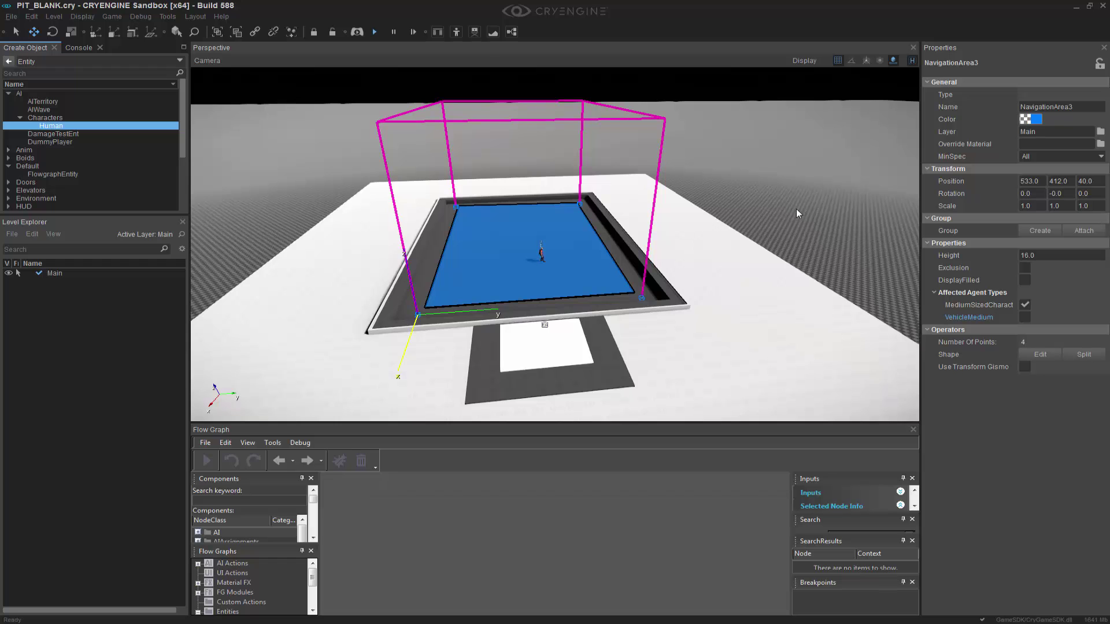
scroll(796, 214, up, 5)
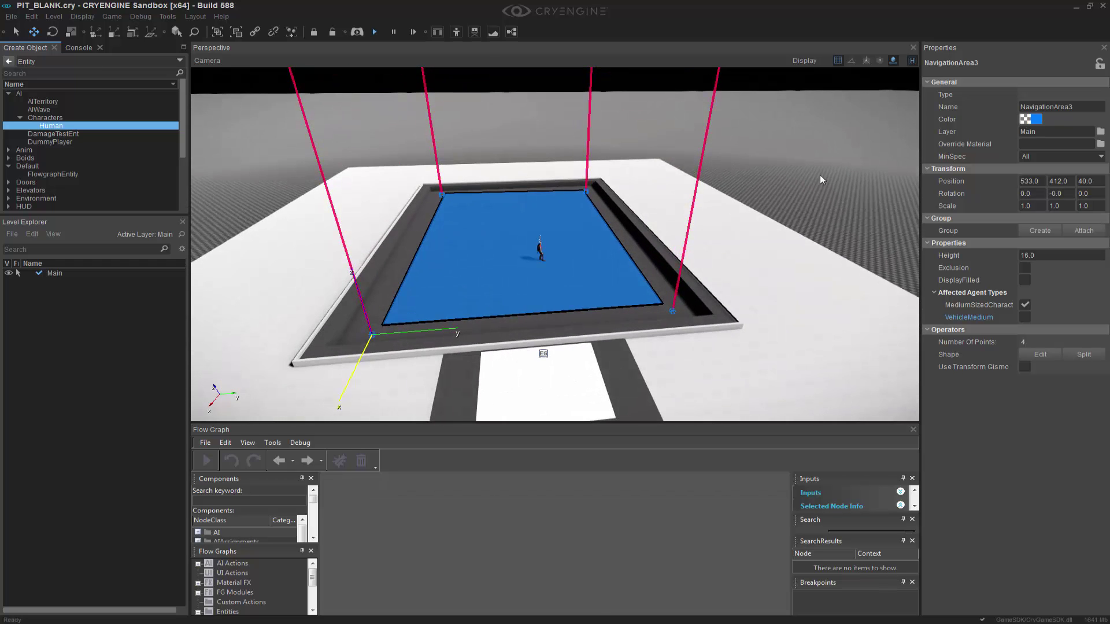
click(820, 232)
- Place an AI Tag Point near the front corner of the navigation mesh at position 530, 428, 40
middle_drag(804, 276, 794, 276)
right_drag(794, 276, 768, 300)
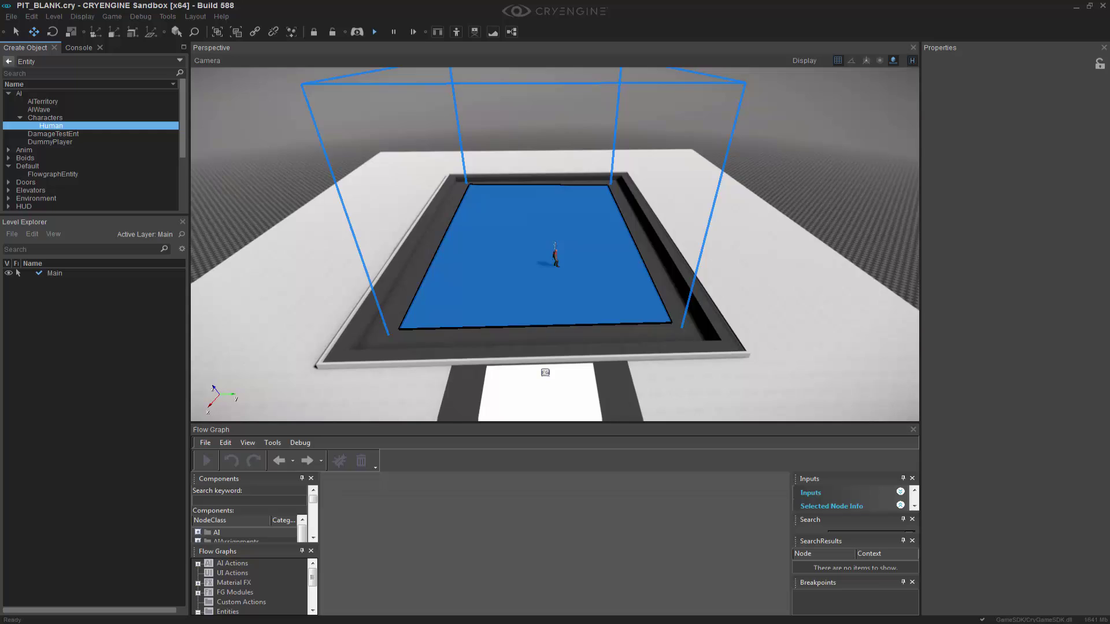
scroll(803, 291, up, 1)
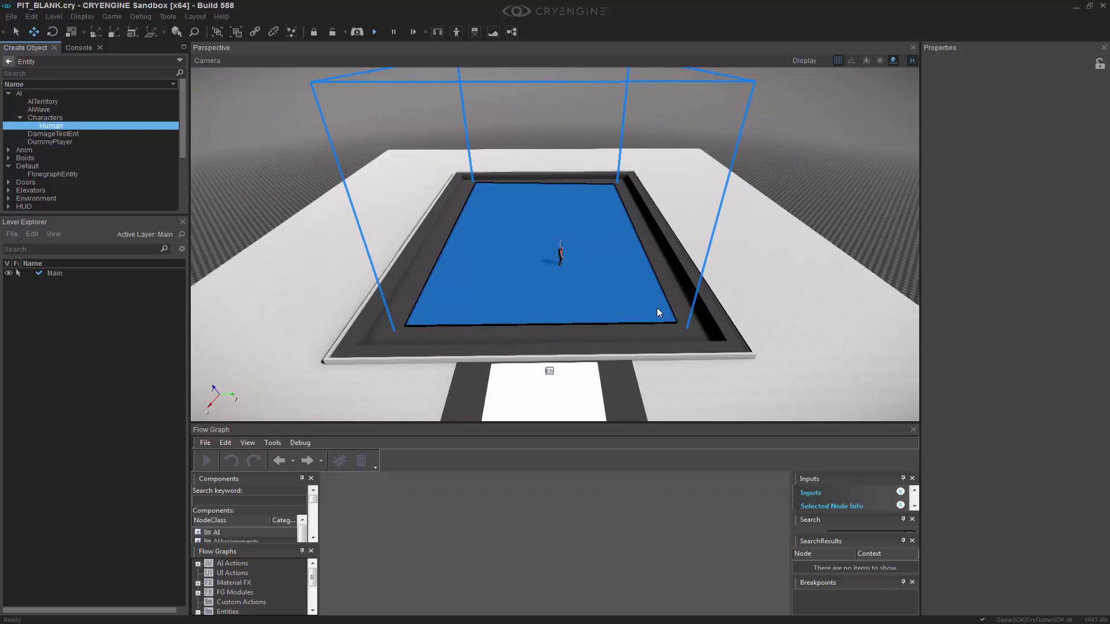
click(9, 94)
click(9, 61)
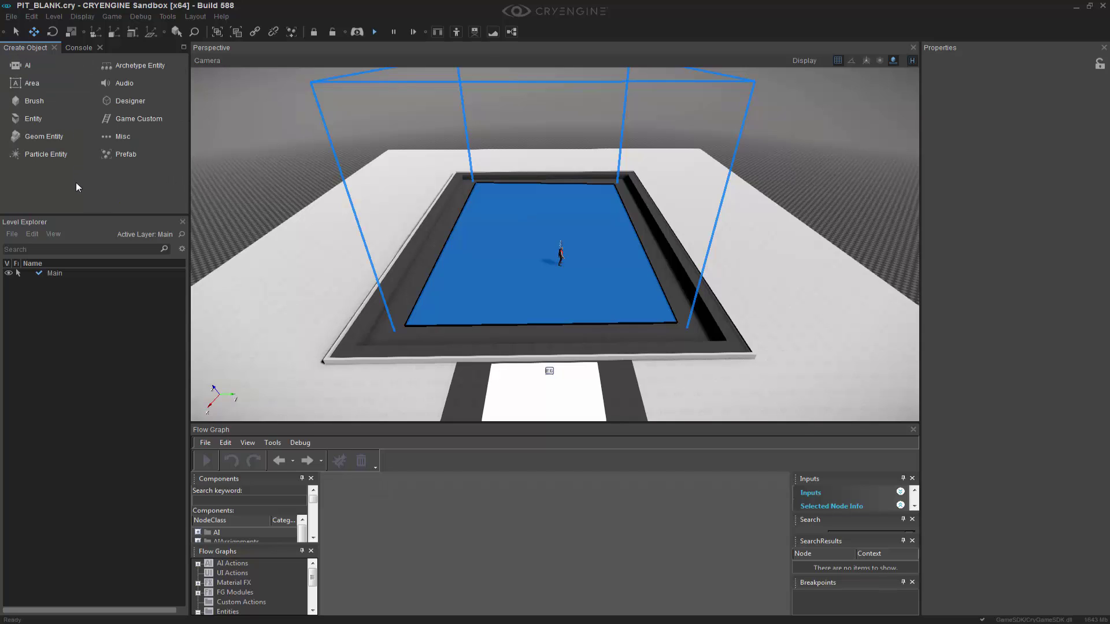
click(25, 65)
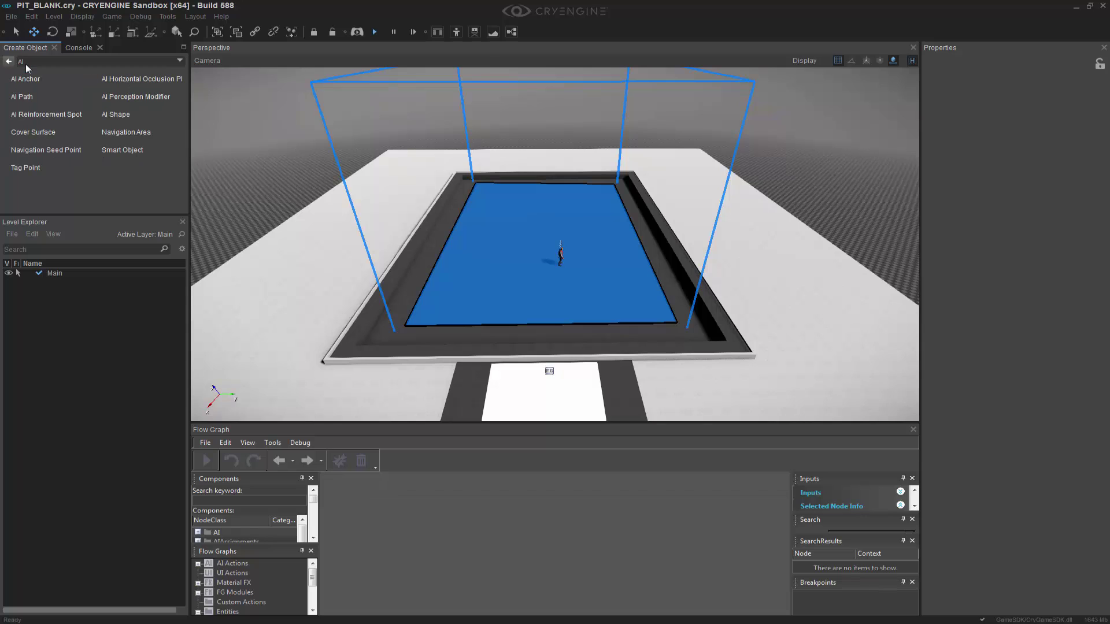
click(27, 168)
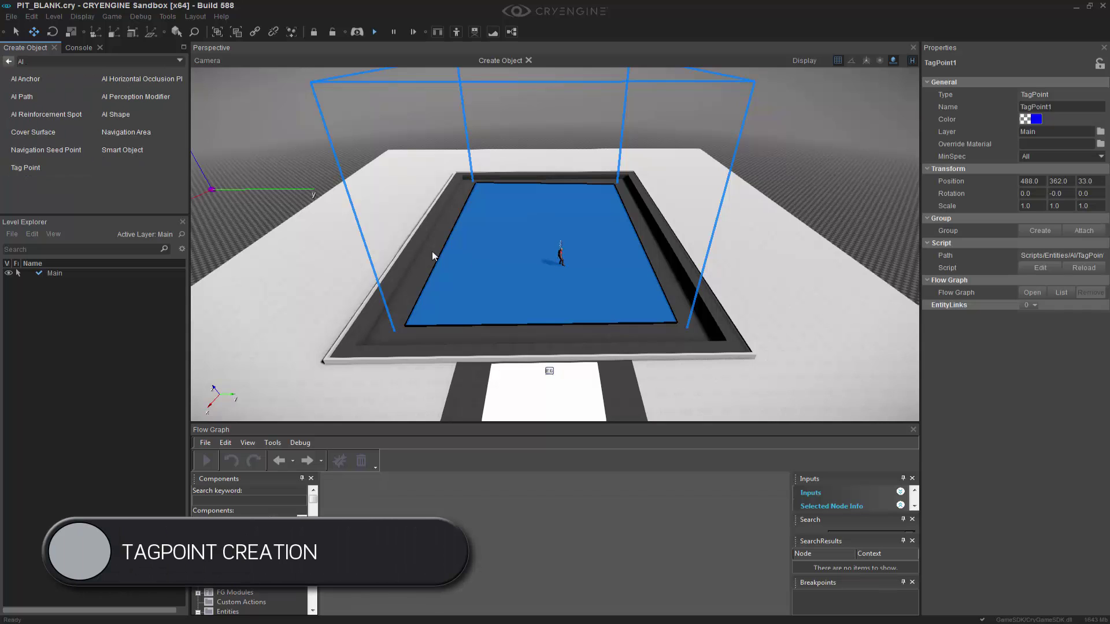
click(634, 305)
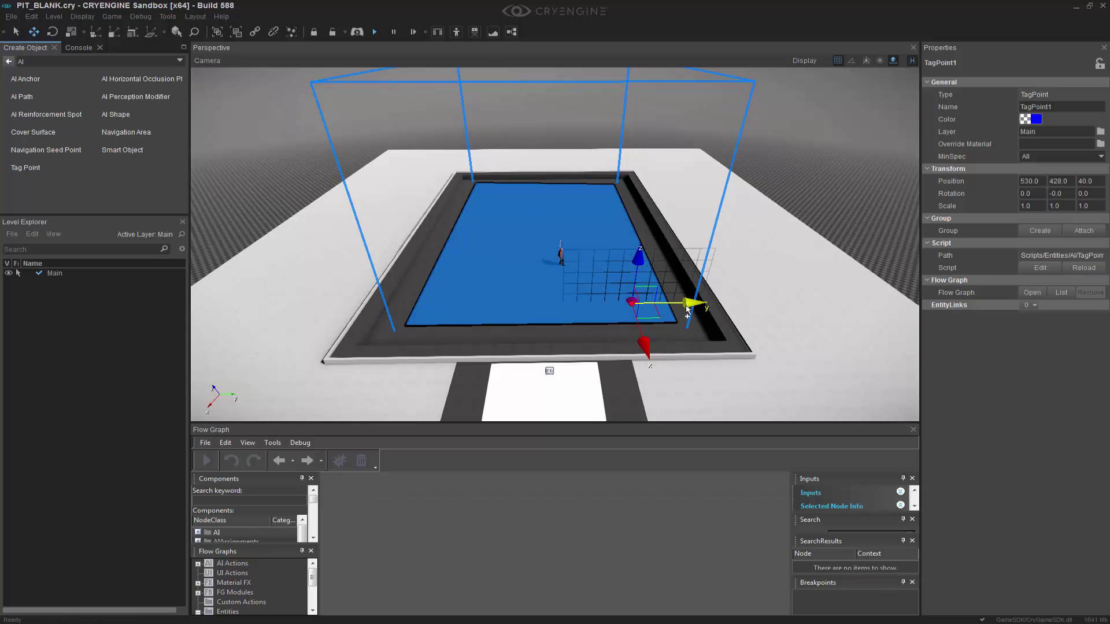
- Duplicate the tag point twice, placing the copies at positions 530, 415, 40 and 508, 422, 40 on the navigation mesh
shift+drag(686, 302, 454, 310)
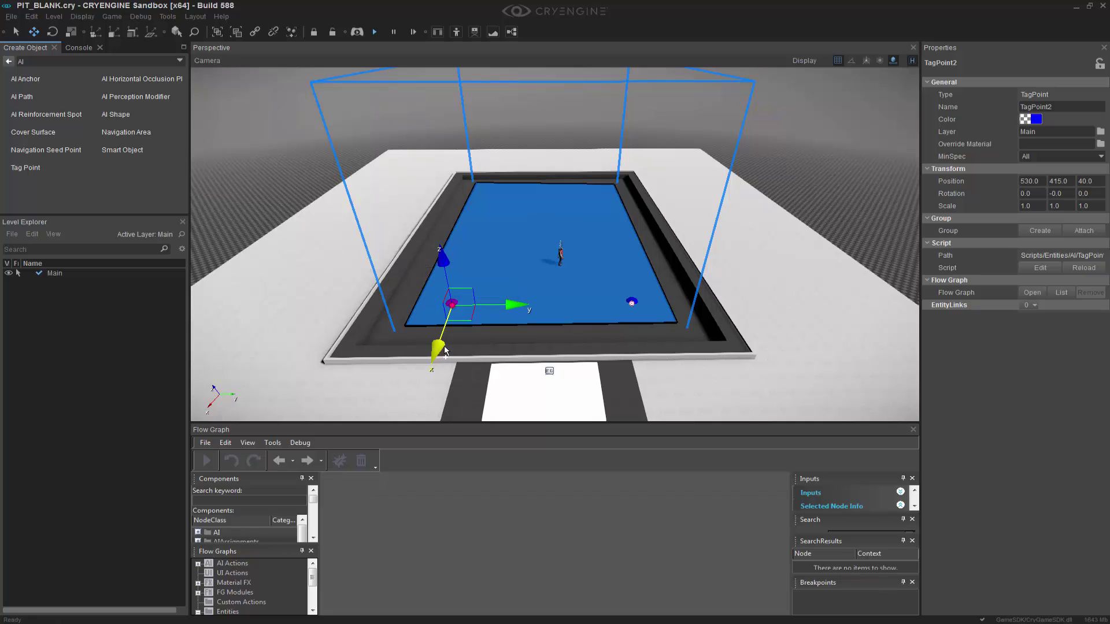
shift+drag(445, 351, 550, 193)
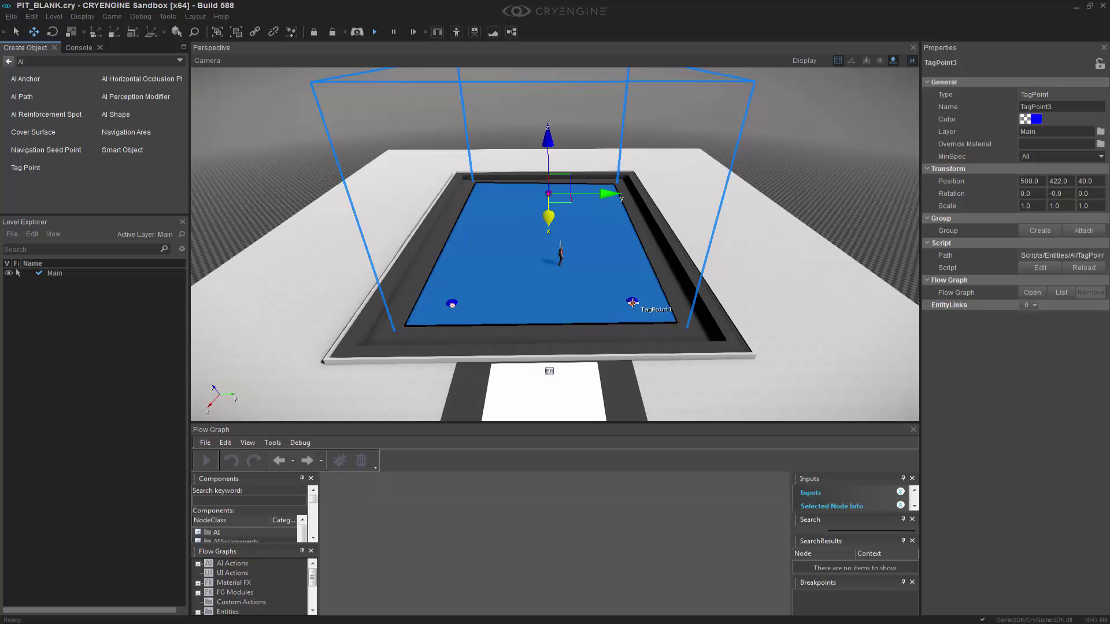
right_drag(793, 189, 801, 172)
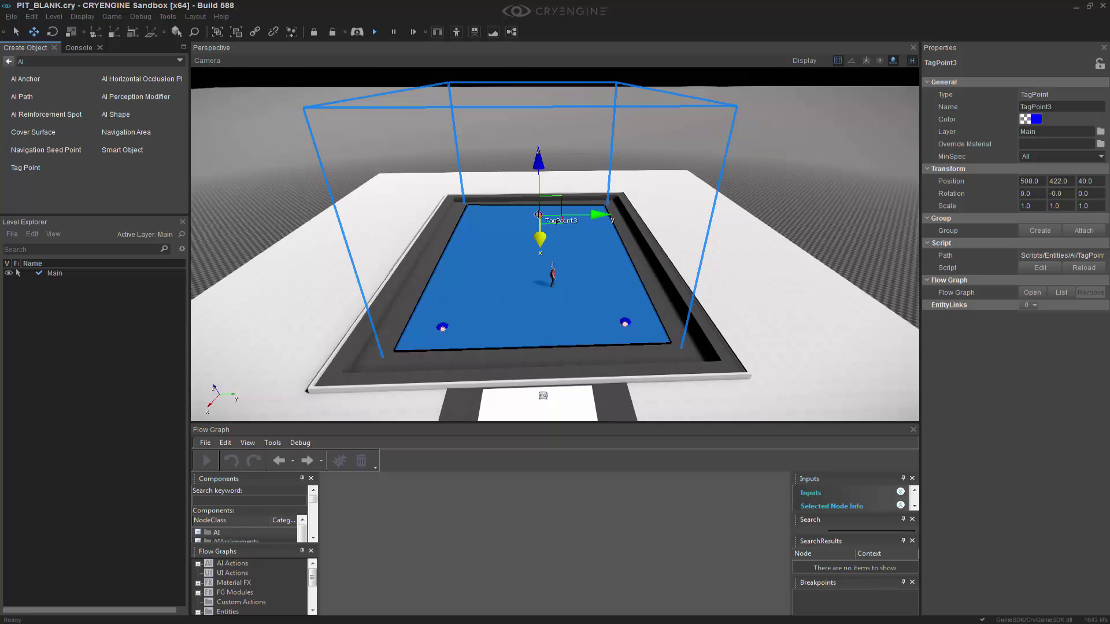
- Rename the tag point at the mesh's far end TAG_2 and the one at position 530, 428, 40 TAG_1
click(1071, 106)
text(TAG_2)
click(625, 323)
double_click(1069, 107)
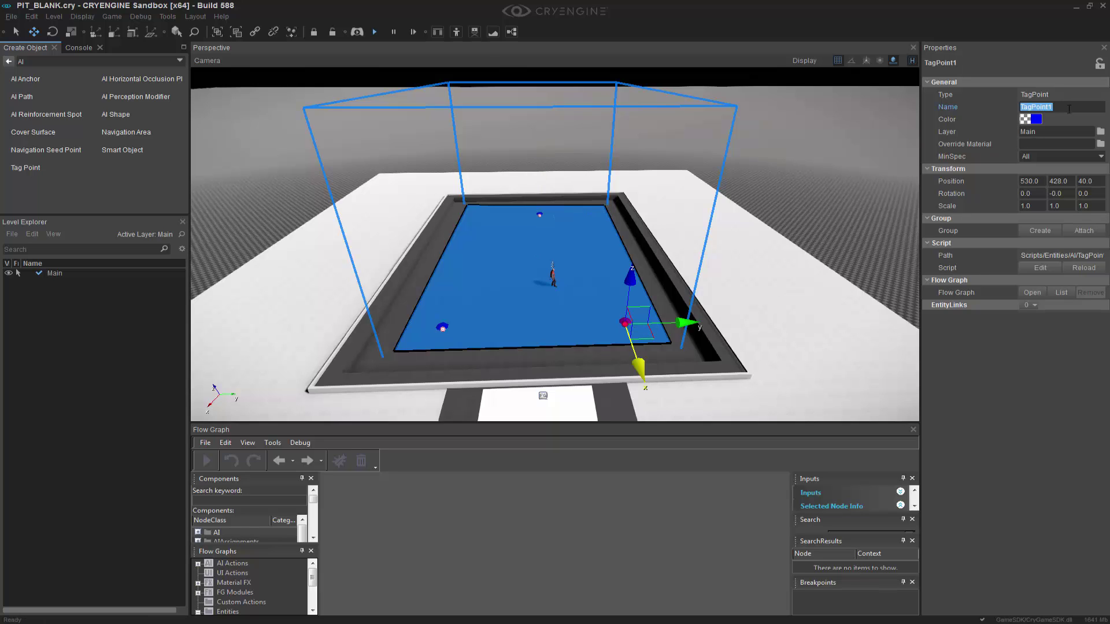
text(TAG_1)
- Rename the tag point at position 530, 415, 40 to TAG_3 and deselect it
click(443, 327)
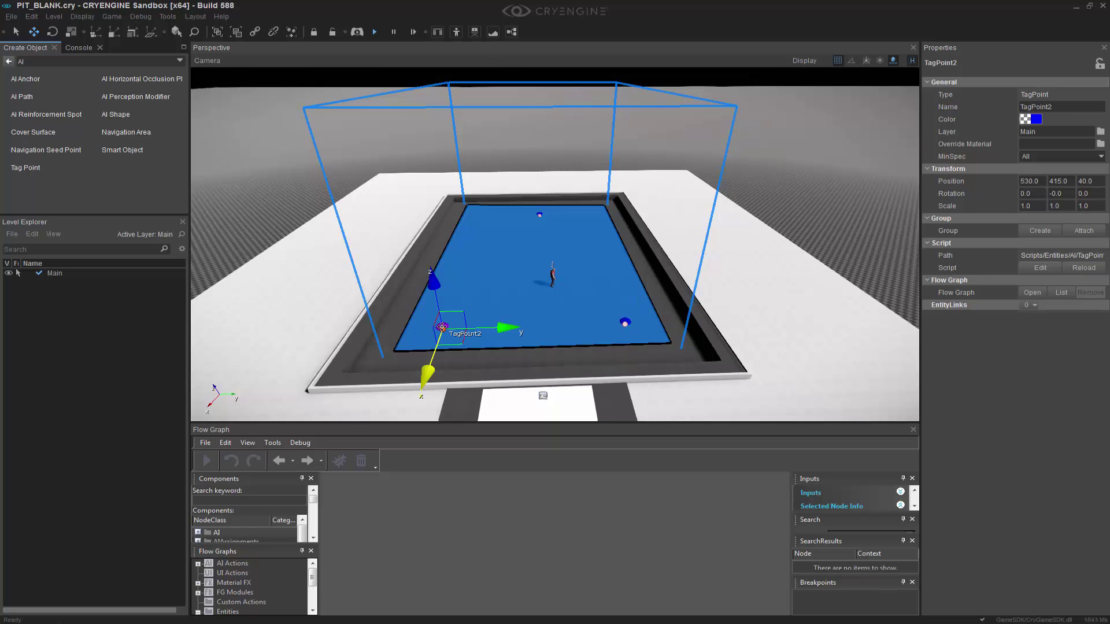
double_click(1069, 108)
text(TAG_3)
click(841, 175)
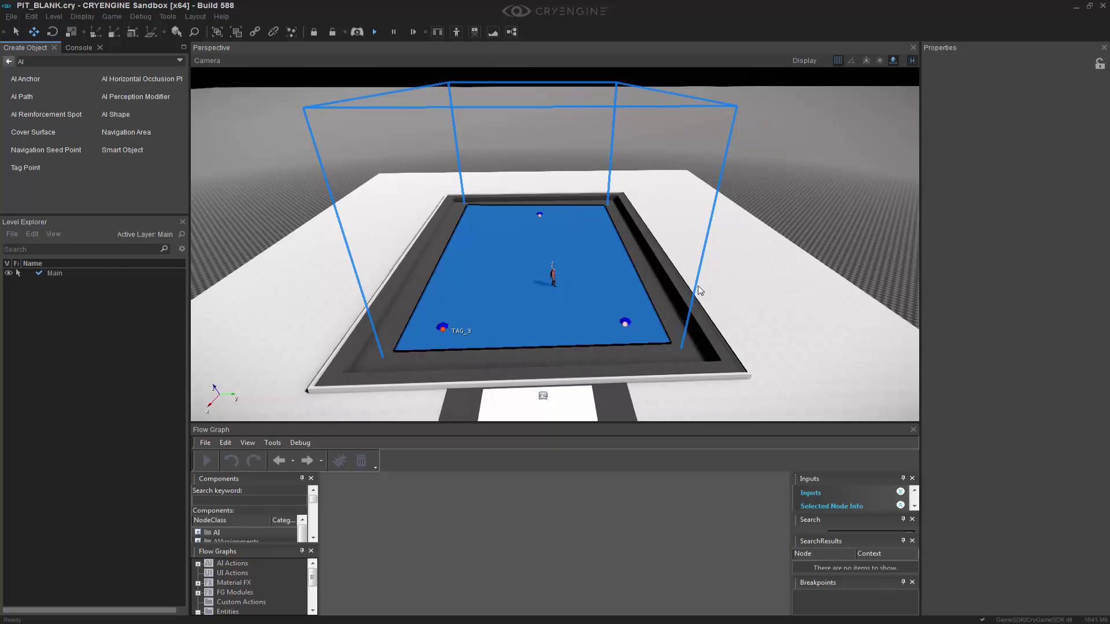
- Enlarge the Flow Graph editor and its Components list to make more room for nodes
scroll(848, 166, down, 4)
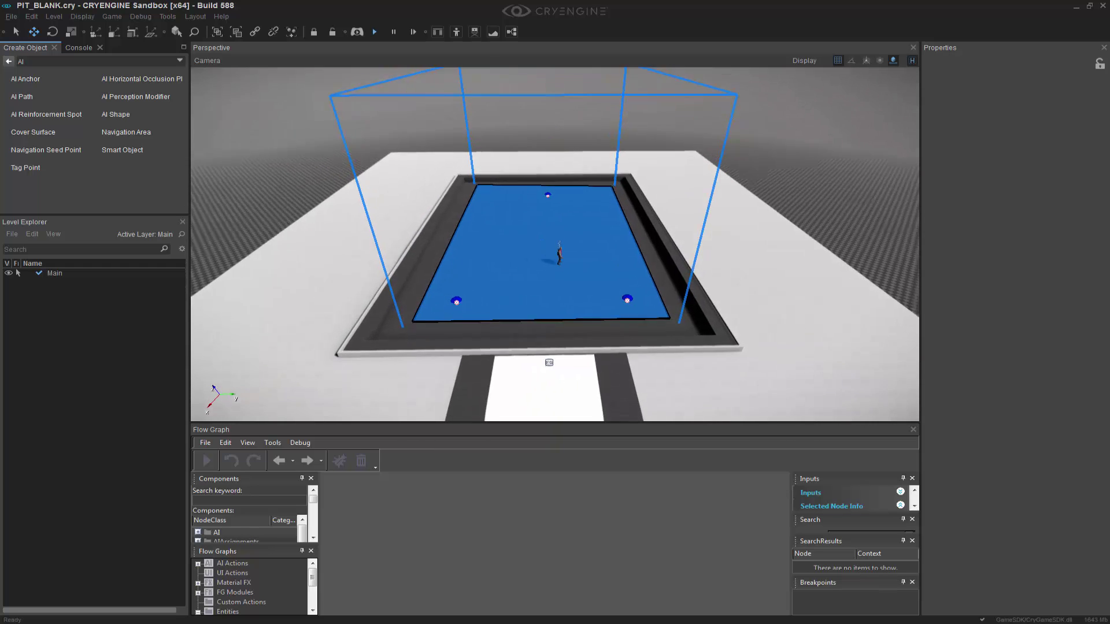
right_drag(856, 165, 862, 187)
right_drag(869, 139, 858, 133)
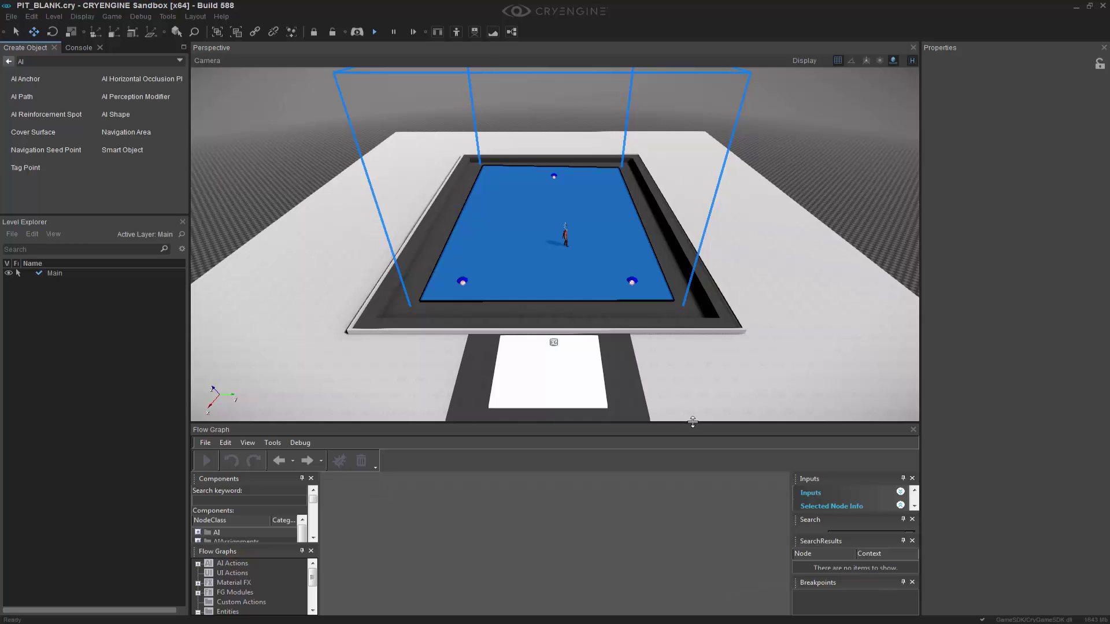
drag(692, 422, 685, 377)
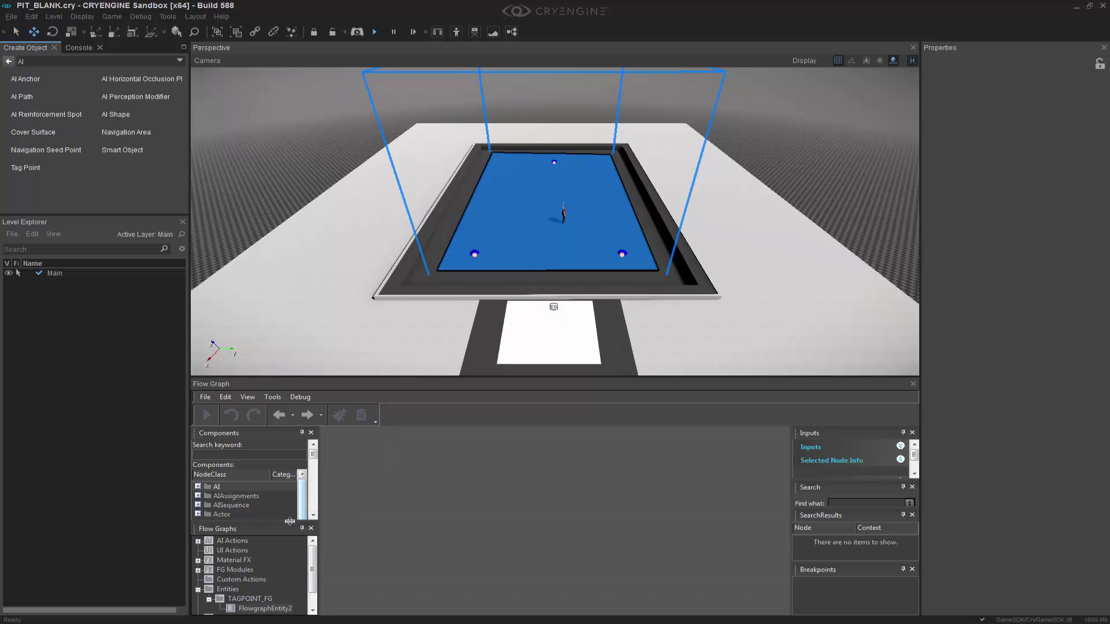
drag(293, 523, 297, 563)
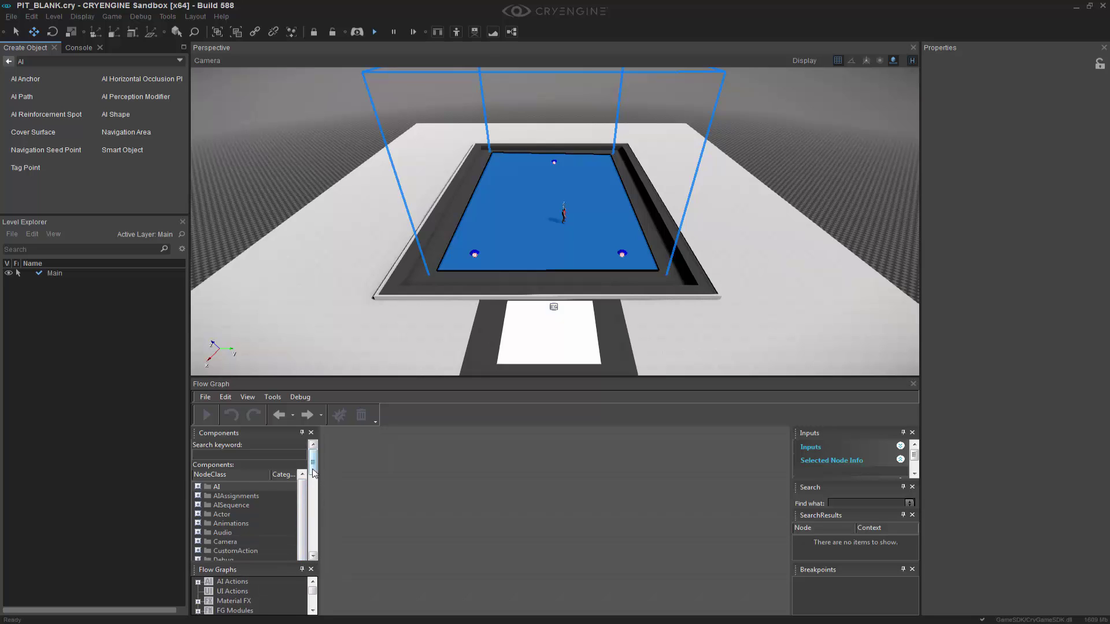
- Add an AISequence:Start node from the AISequence components to the flow graph
drag(313, 471, 313, 480)
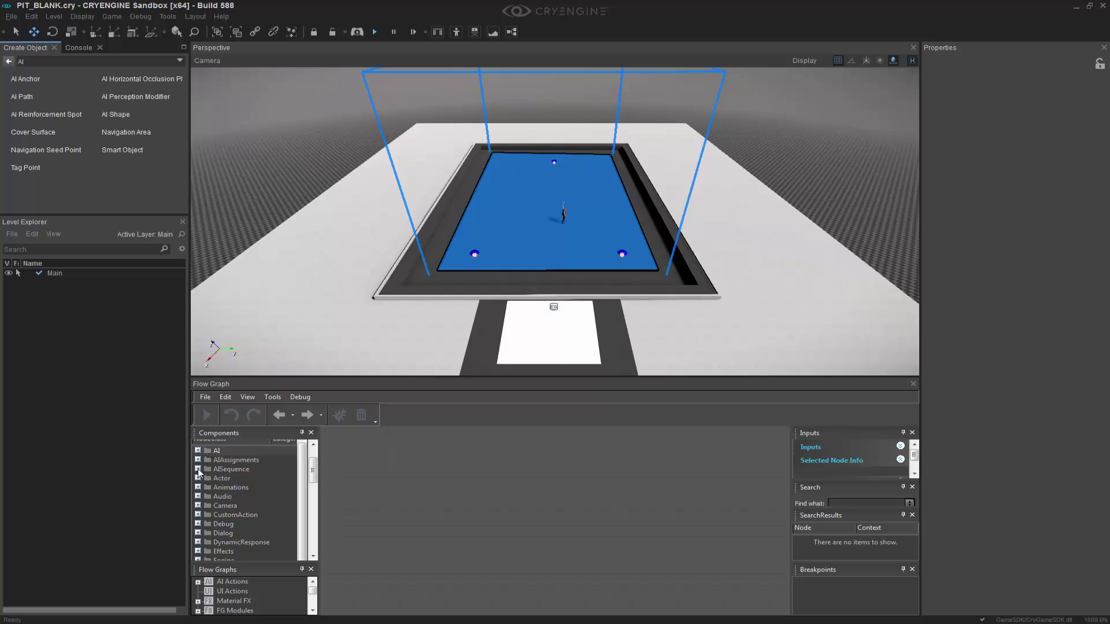
click(197, 469)
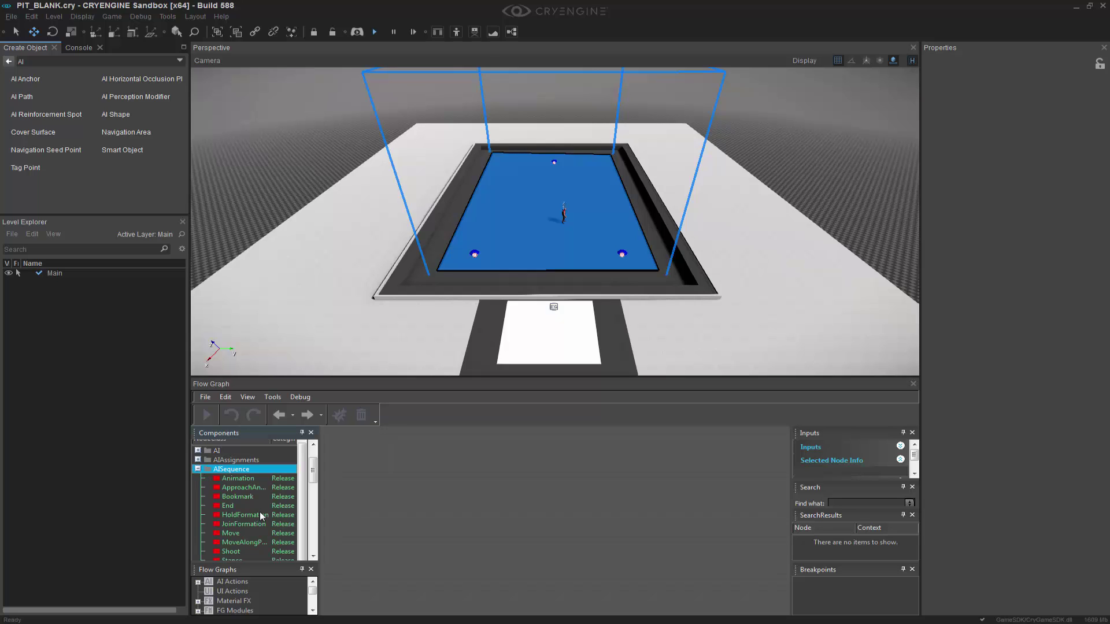
scroll(261, 517, down, 3)
drag(231, 497, 544, 498)
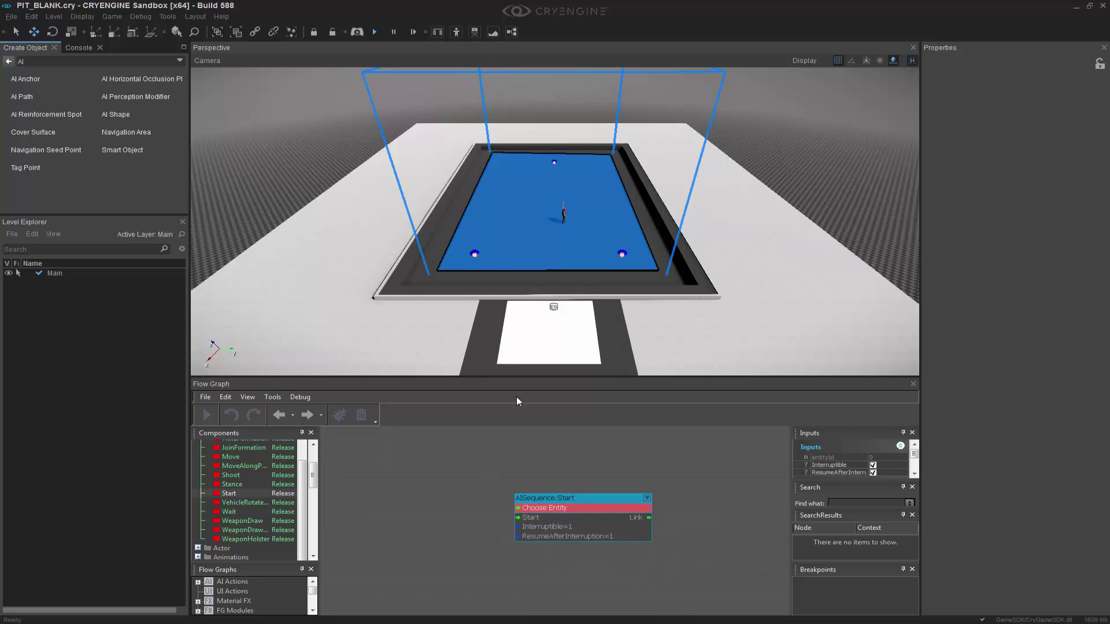
- Add an Entity:EntityId node and position it above the AISequence:Start node
click(471, 466)
key(q)
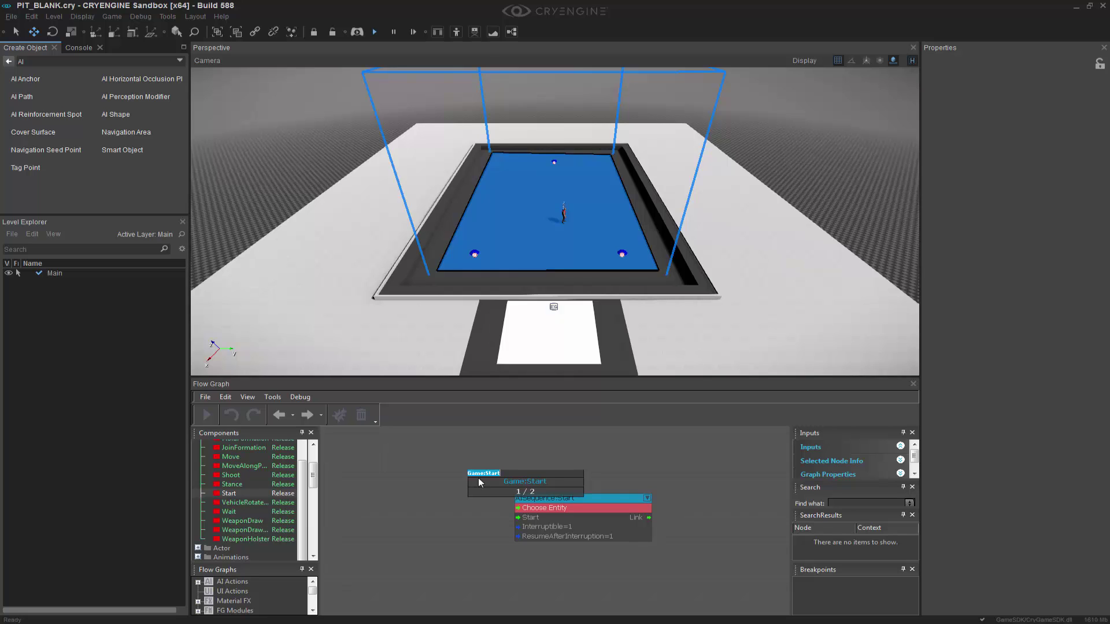
text(entityid)
key(Return)
drag(482, 486, 414, 451)
- Assign the Human1 character to the EntityId node and connect its Id output to the entity input of AISequence:Start
click(564, 203)
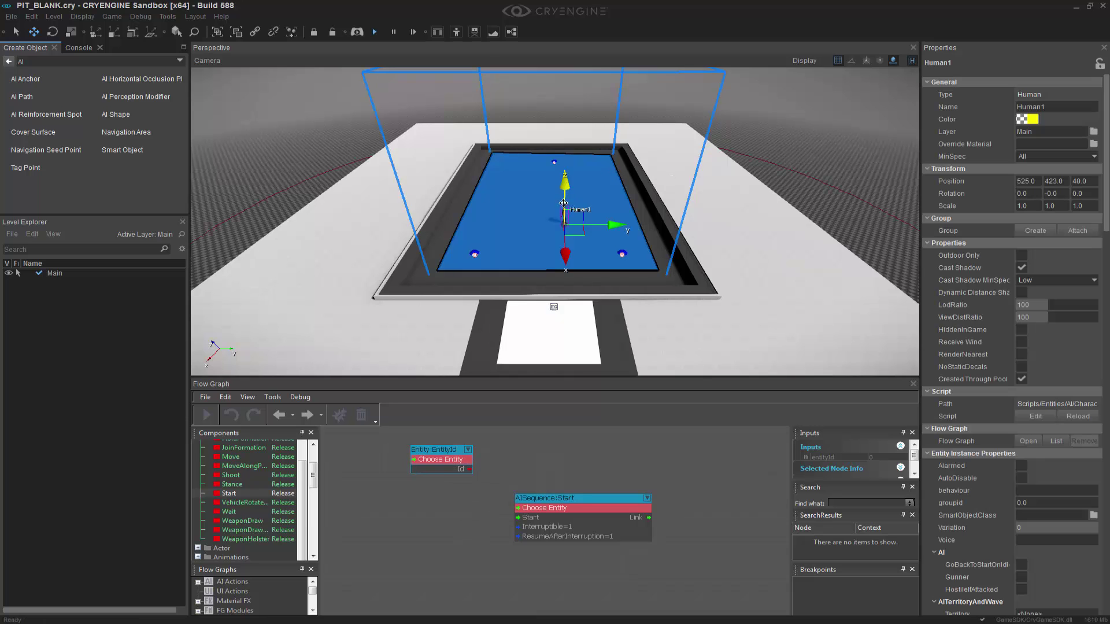
right_click(438, 453)
click(464, 457)
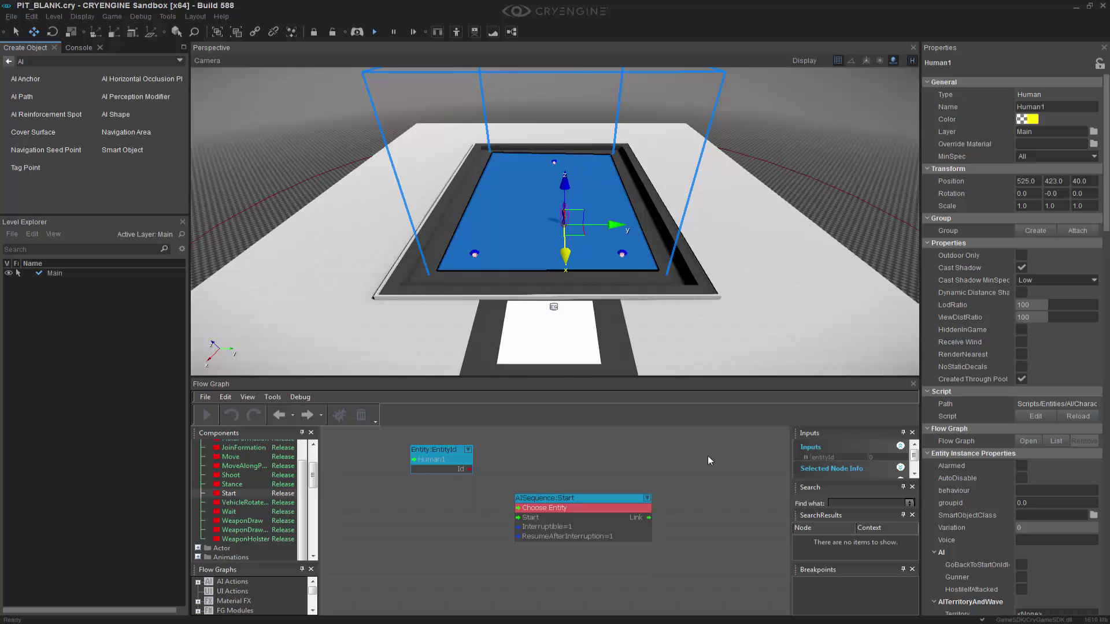
drag(470, 470, 518, 508)
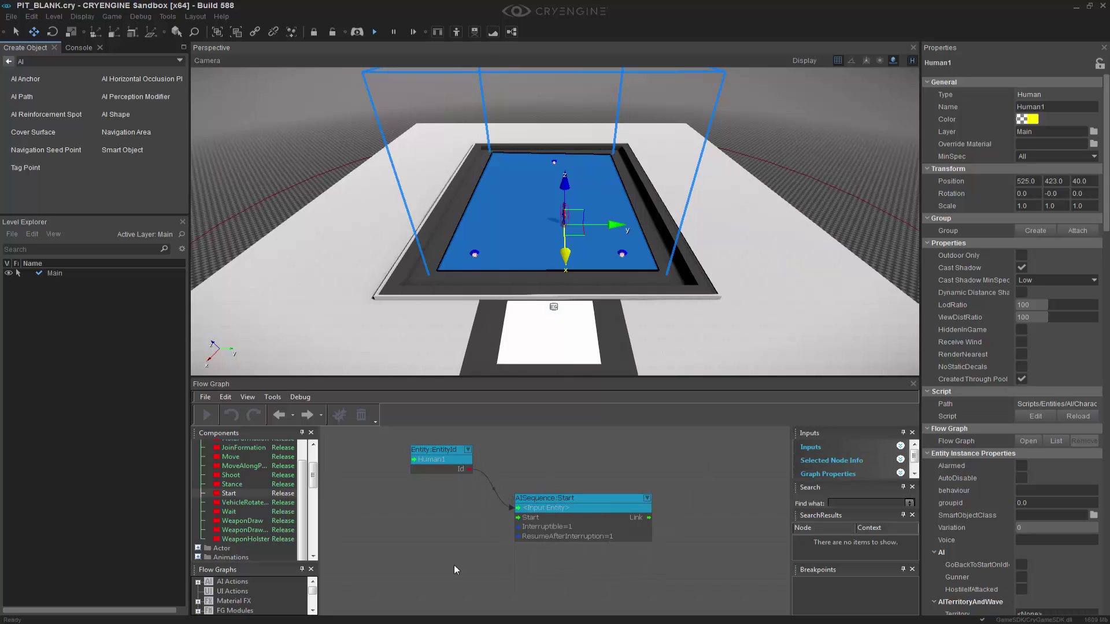
- Add a Game:Start node, connect its output to the Start input of AISequence:Start, and place it beside that node
middle_drag(437, 556, 480, 561)
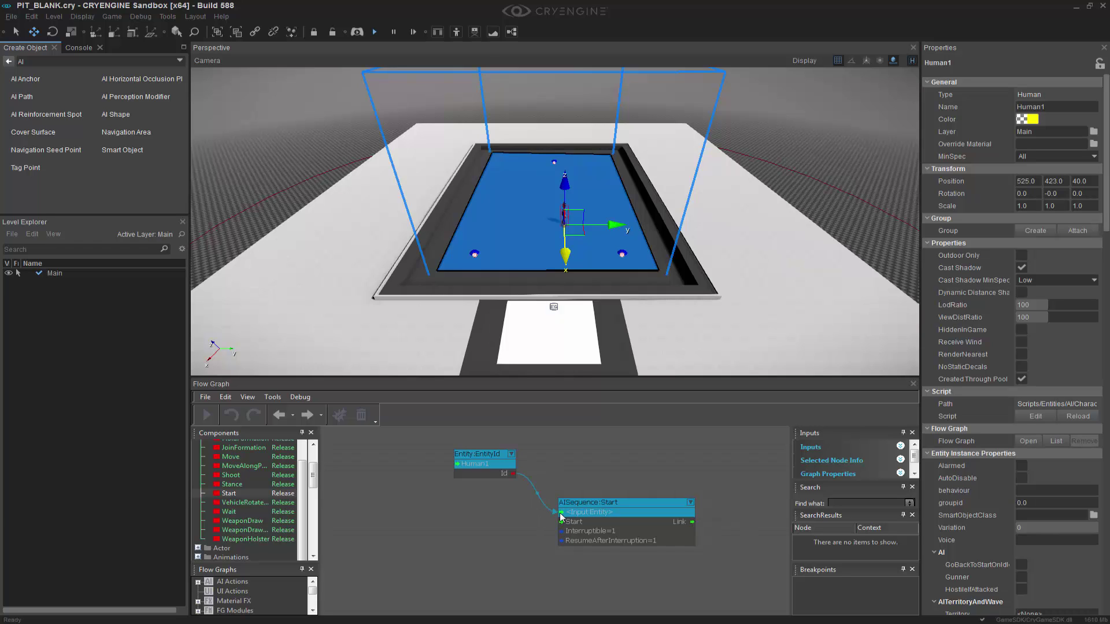
right_click(366, 525)
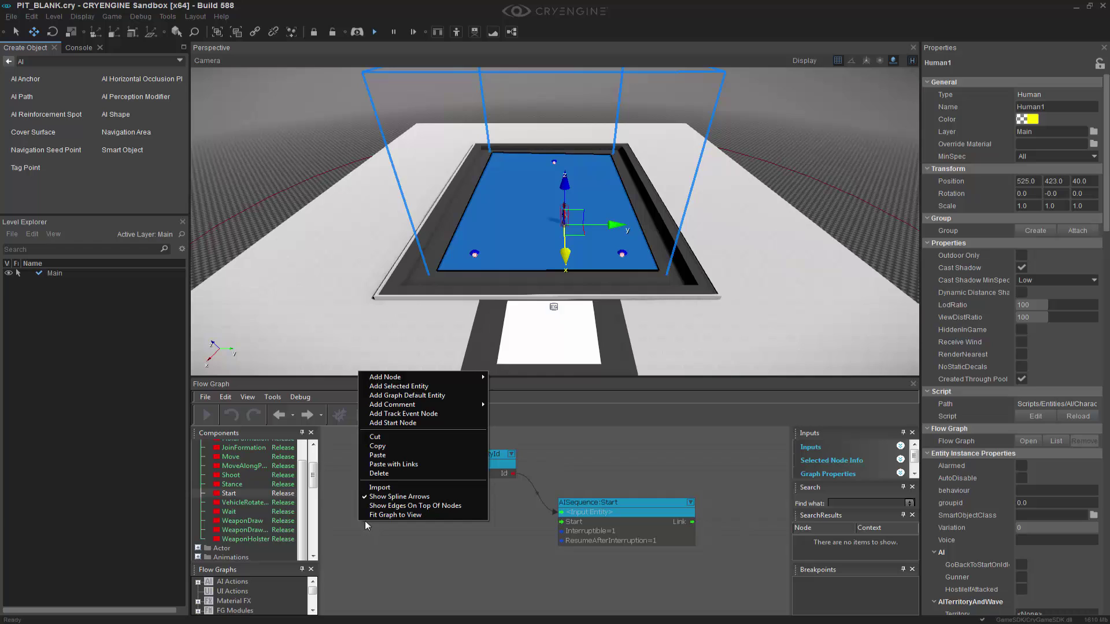
click(404, 423)
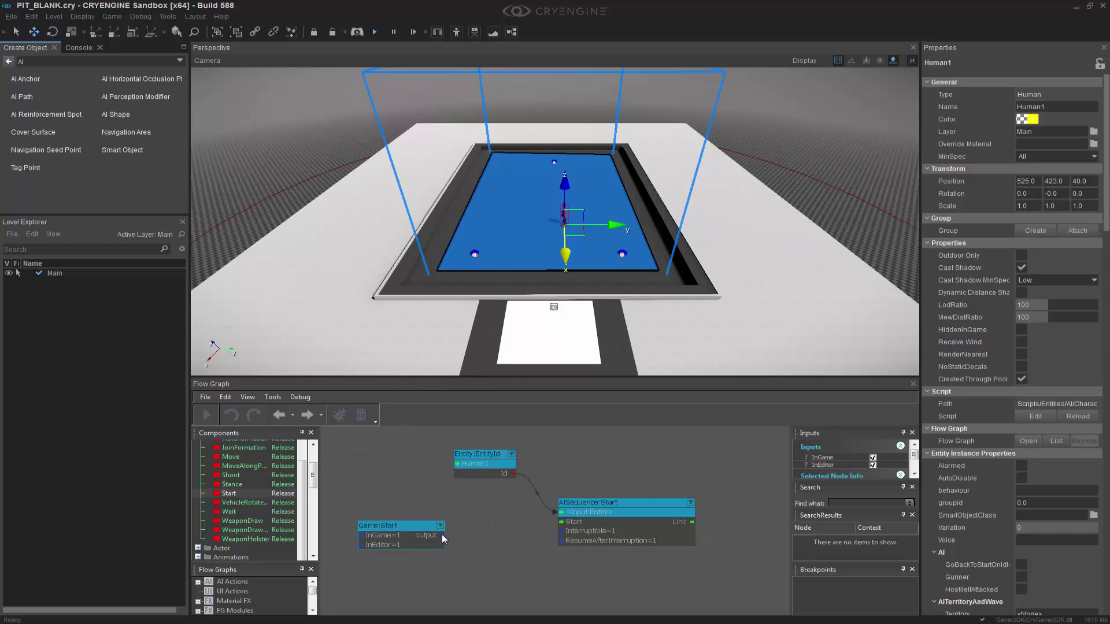
drag(444, 539, 561, 521)
drag(431, 520, 463, 497)
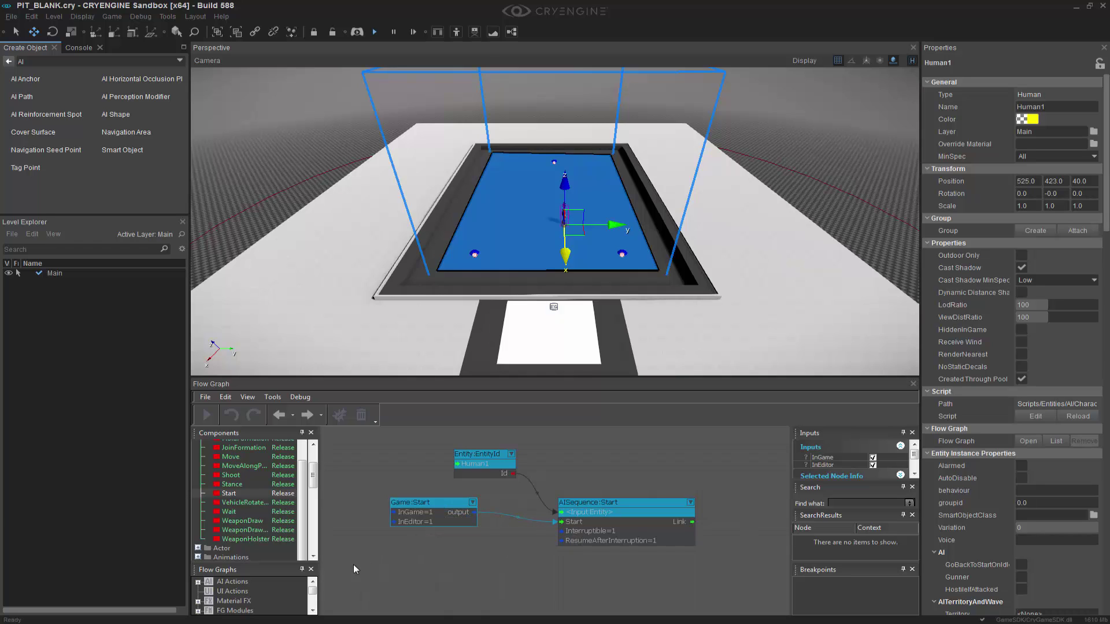
- Add an AISequence:Move node after AISequence:Start and connect the EntityId node's Id output to its entity input
scroll(636, 509, down, 3)
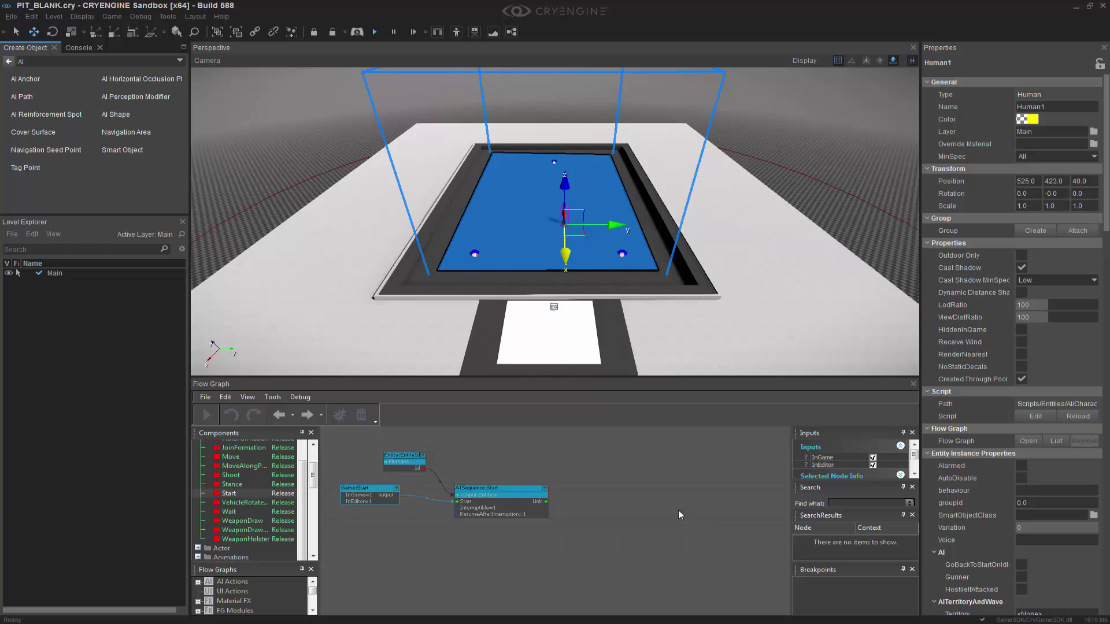
click(633, 565)
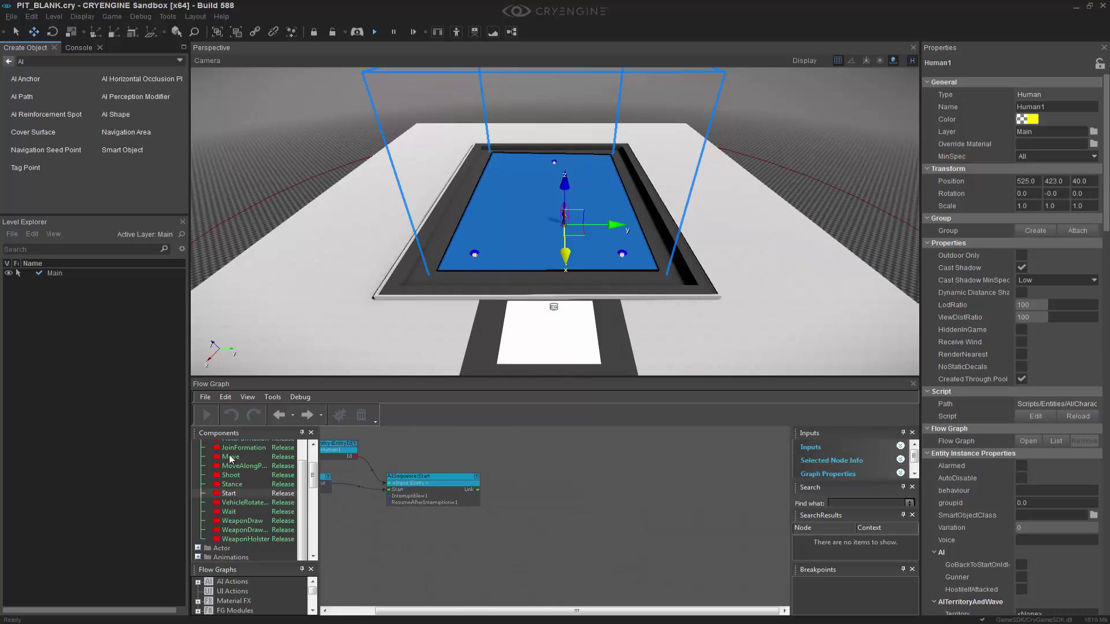
drag(230, 458, 565, 480)
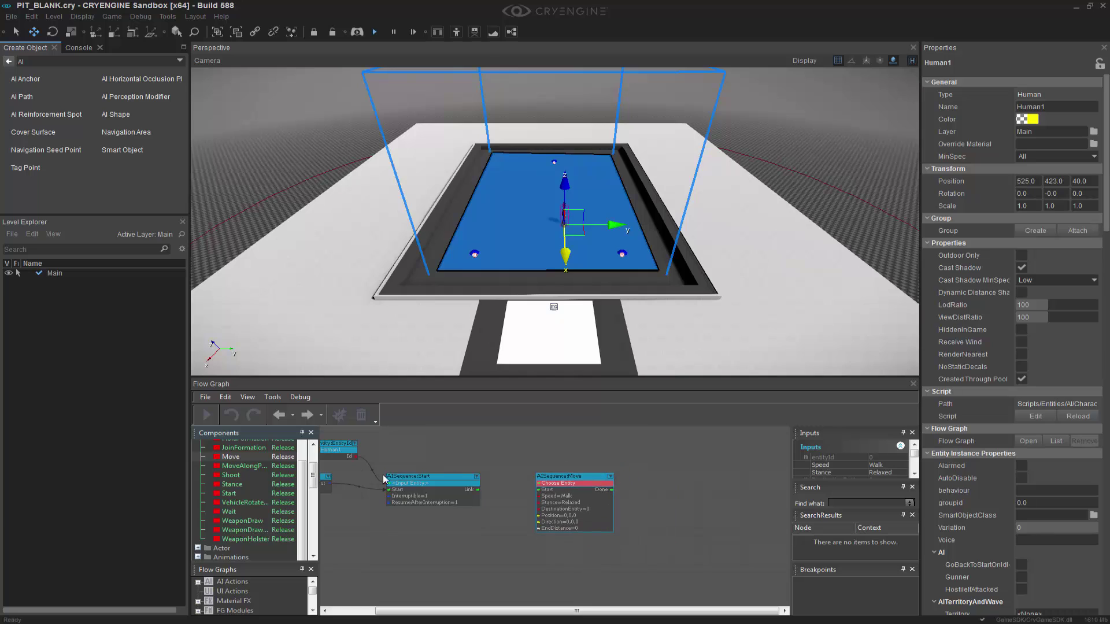
drag(354, 457, 538, 484)
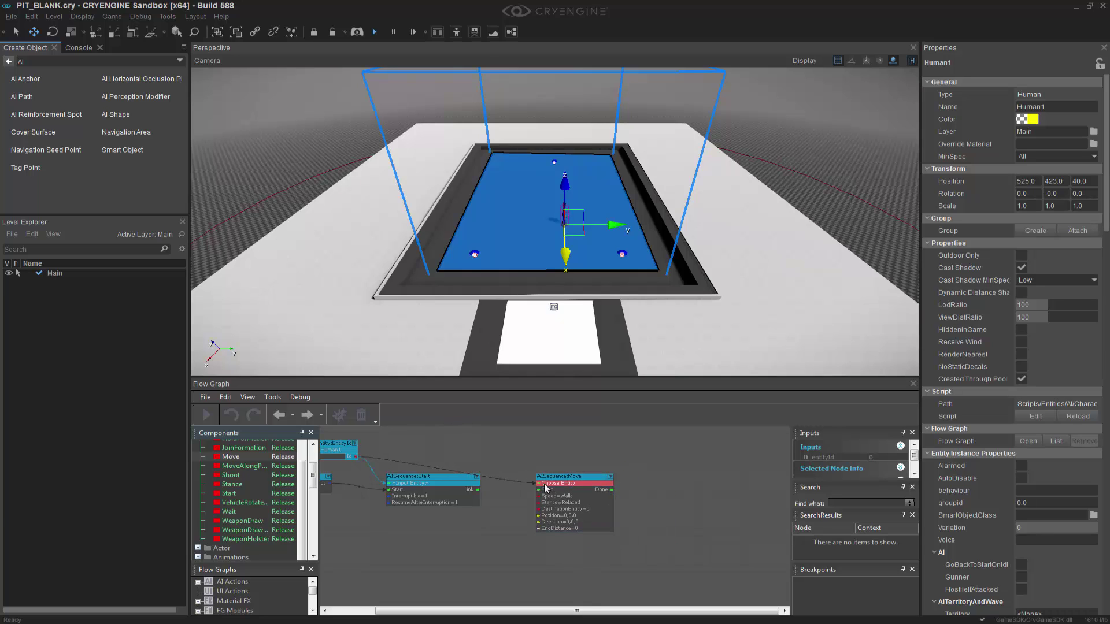
click(718, 491)
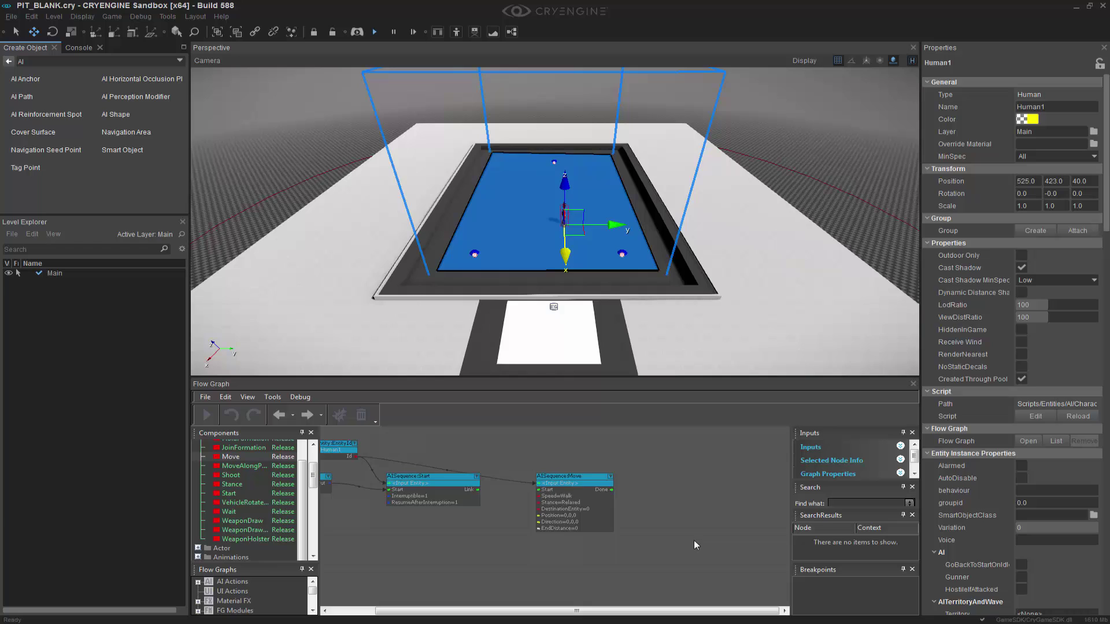
middle_drag(694, 541, 723, 532)
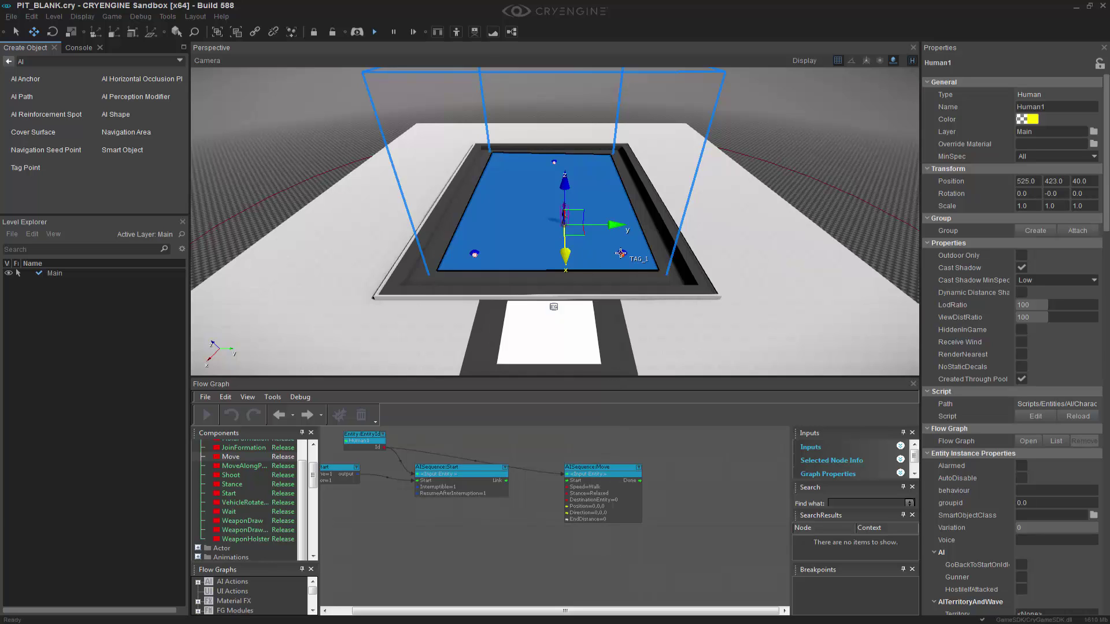
- Add TAG_1 to the flow graph as an entity node and connect its pos output to the Move node's Position input
click(622, 254)
right_click(474, 547)
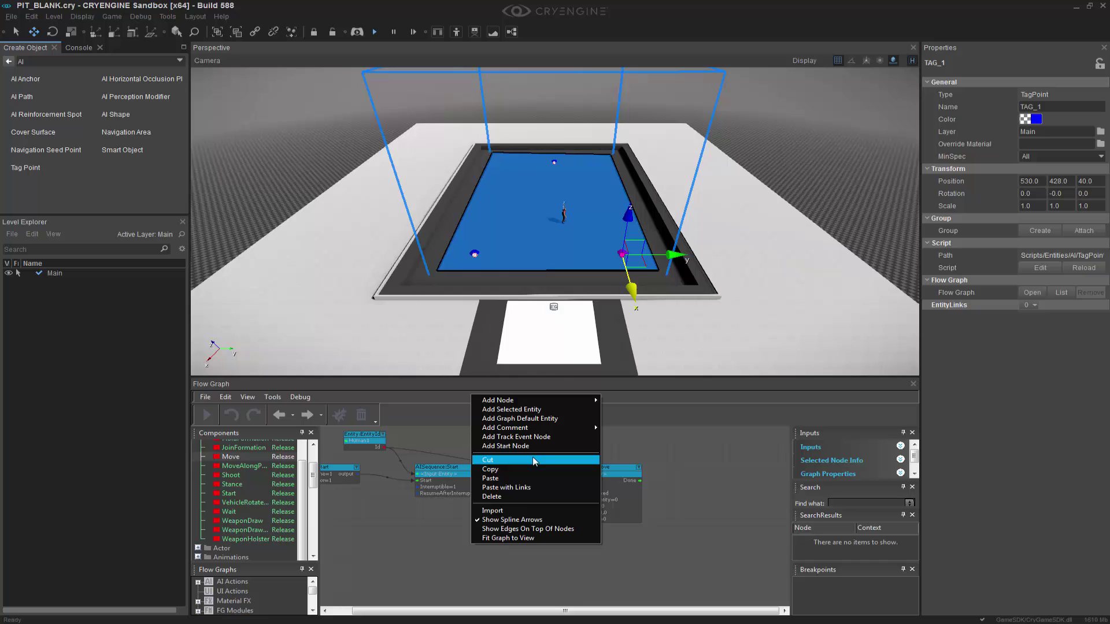
click(538, 411)
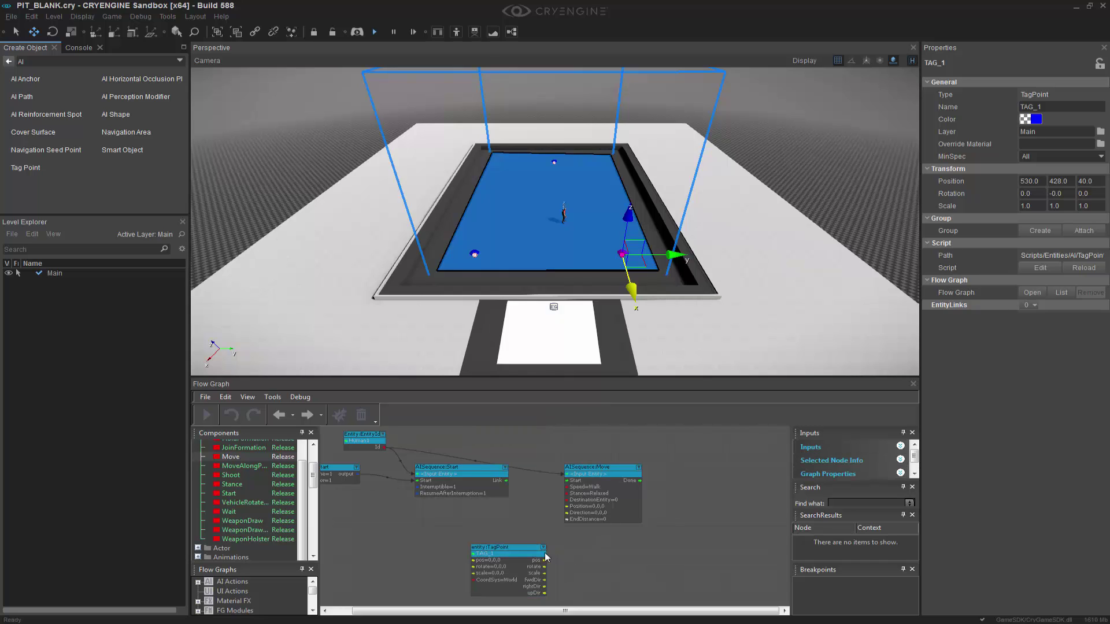
drag(535, 550, 584, 512)
click(659, 555)
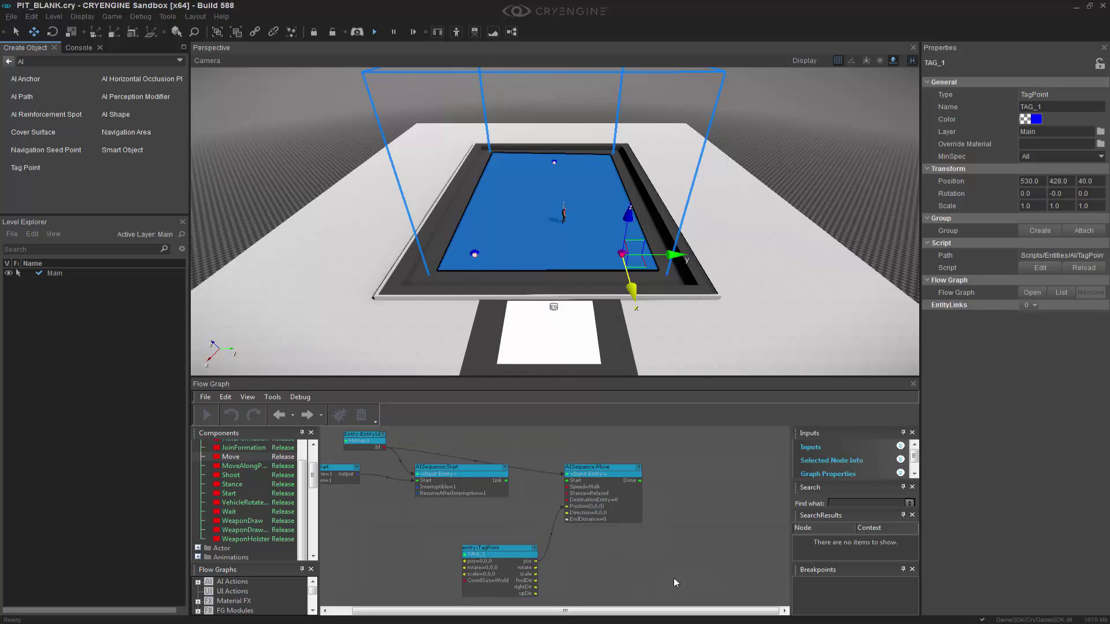
- Duplicate the AISequence:Move node twice and line the copies up in a row after the original
middle_drag(679, 581, 598, 528)
scroll(633, 558, down, 3)
scroll(609, 530, up, 1)
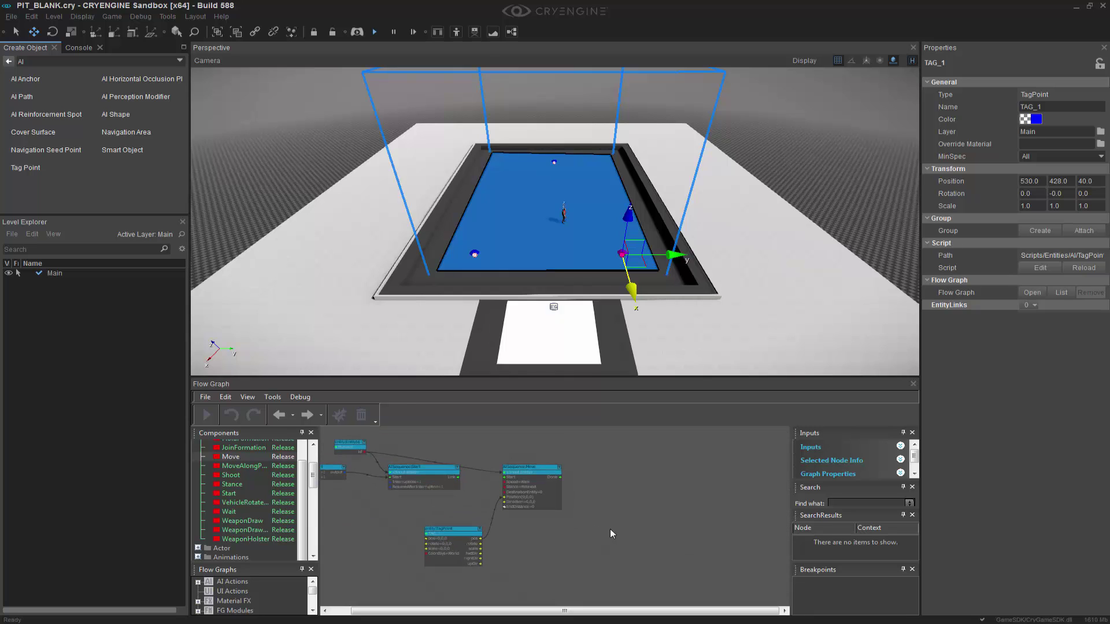
click(553, 472)
key(ctrl+c)
key(ctrl+v)
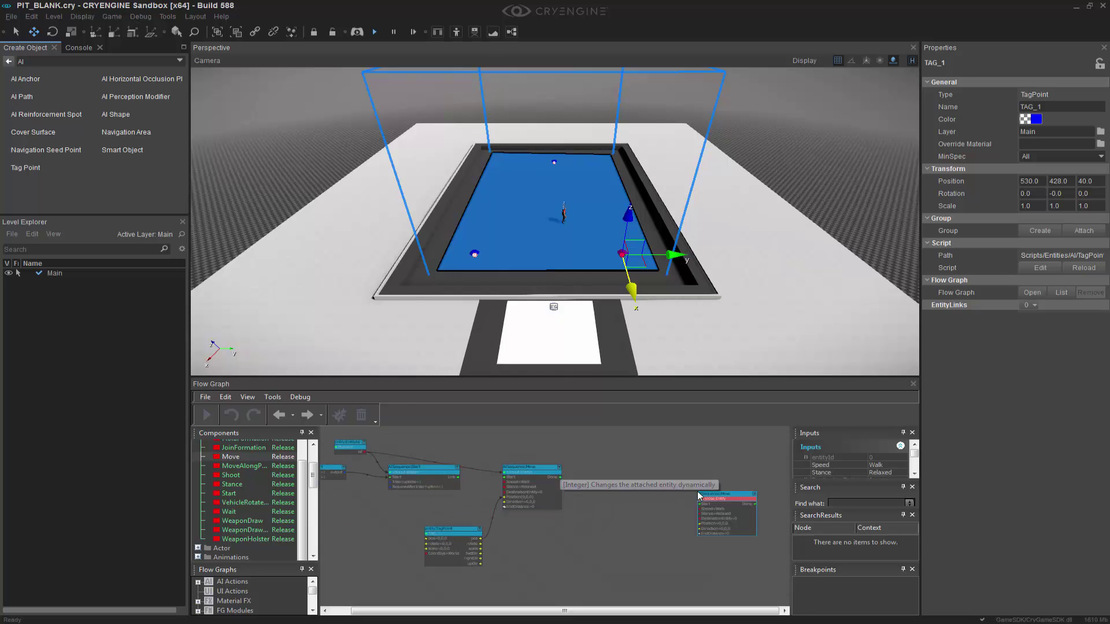
key(ctrl+v)
drag(703, 513, 631, 473)
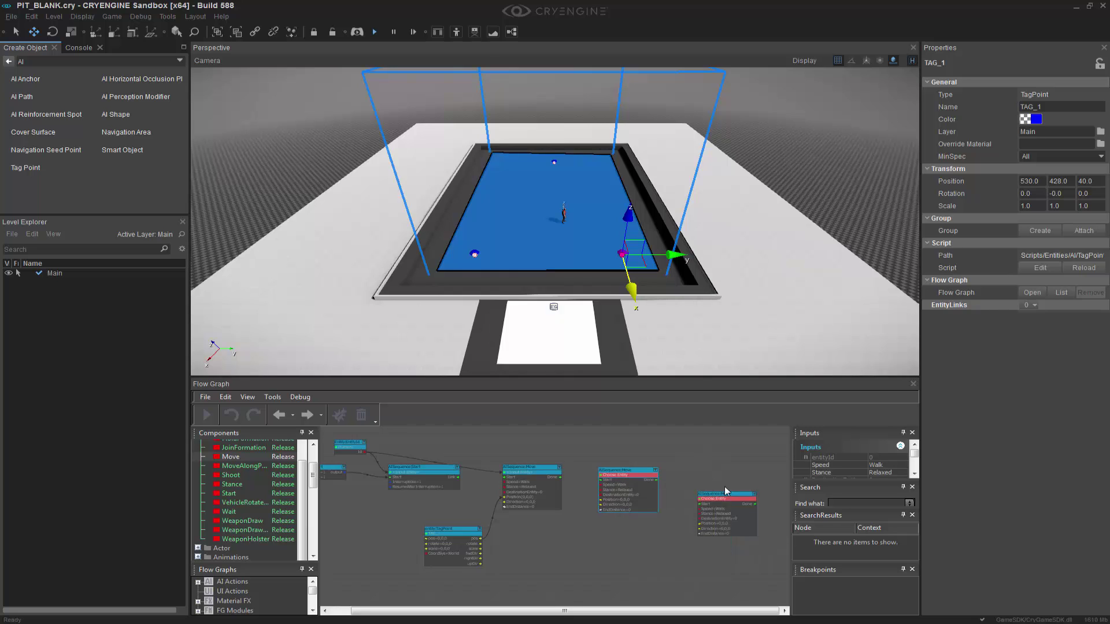
drag(708, 503, 702, 479)
click(622, 454)
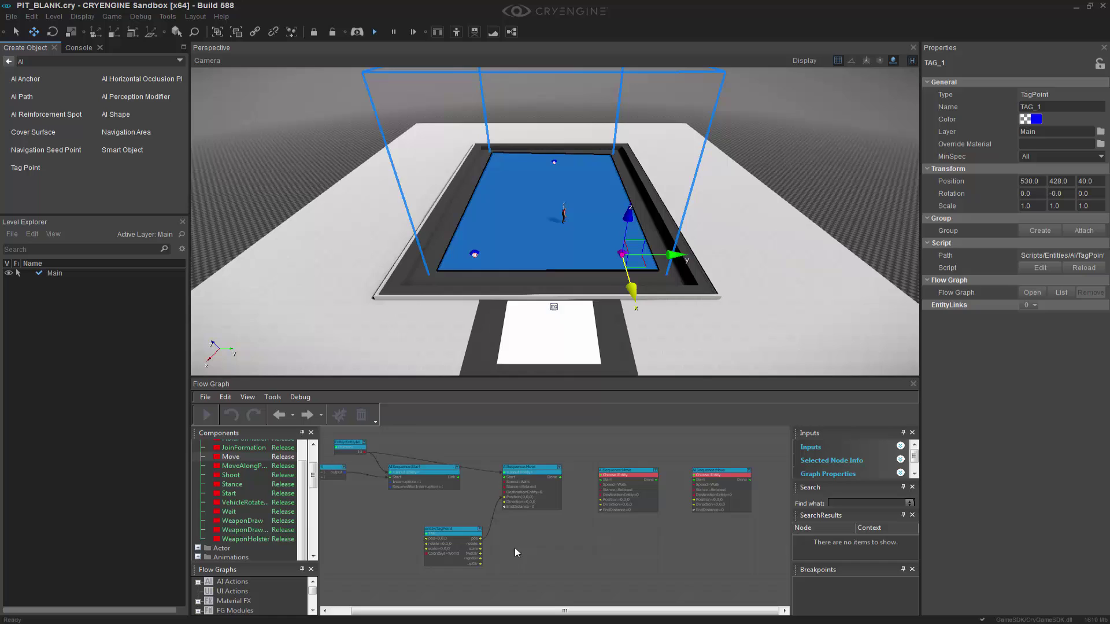
- Add the tag points TAG_3 and TAG_2 to the flow graph as entity nodes
click(473, 254)
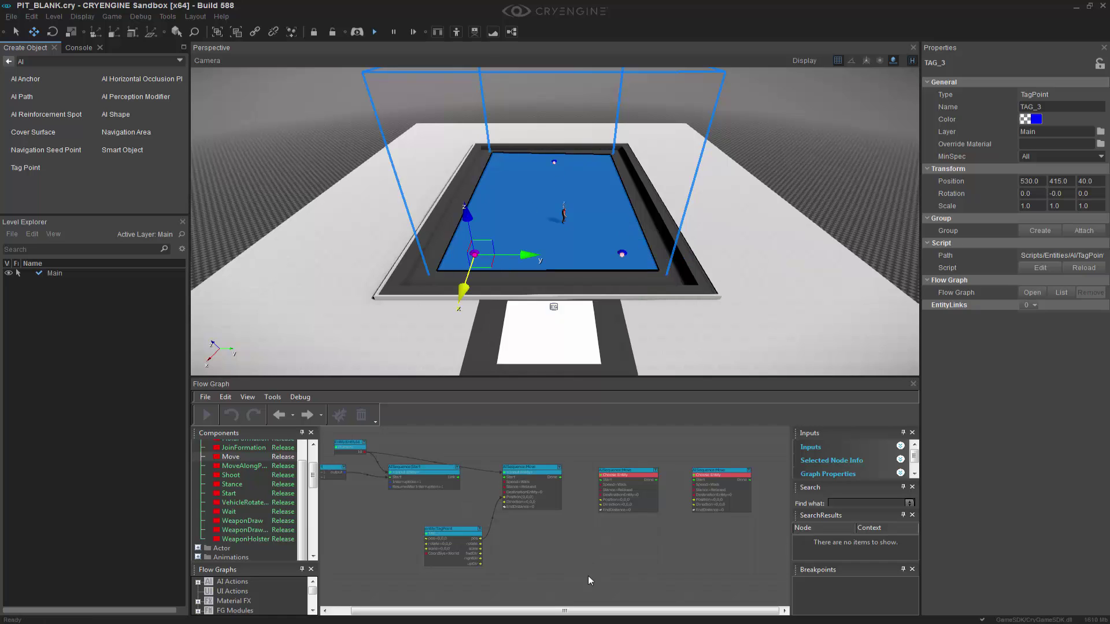
right_click(724, 548)
click(767, 414)
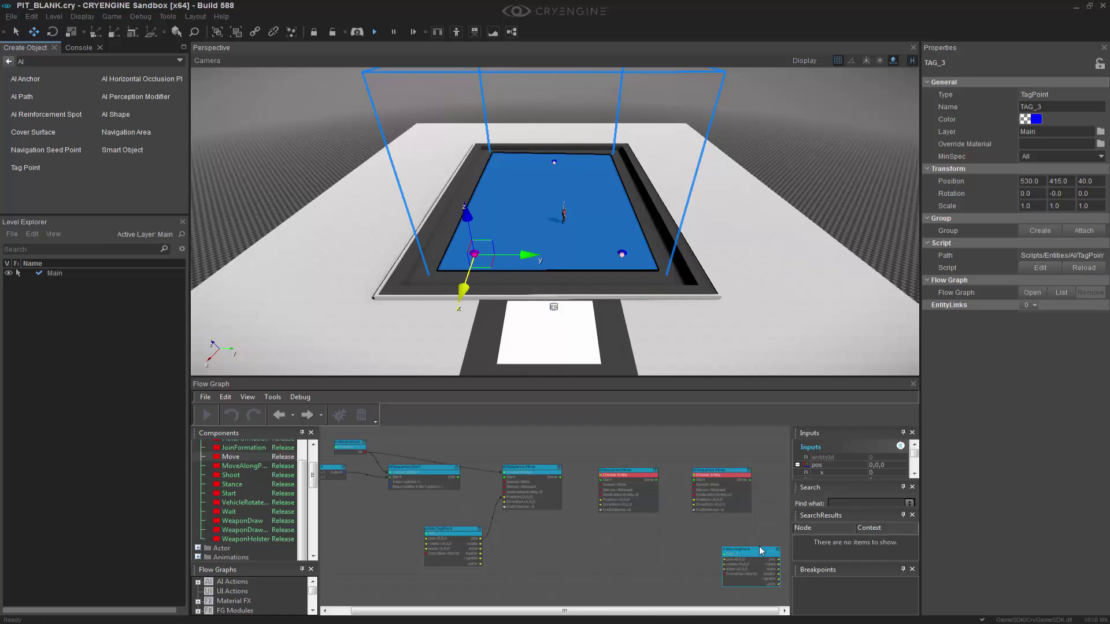
click(554, 162)
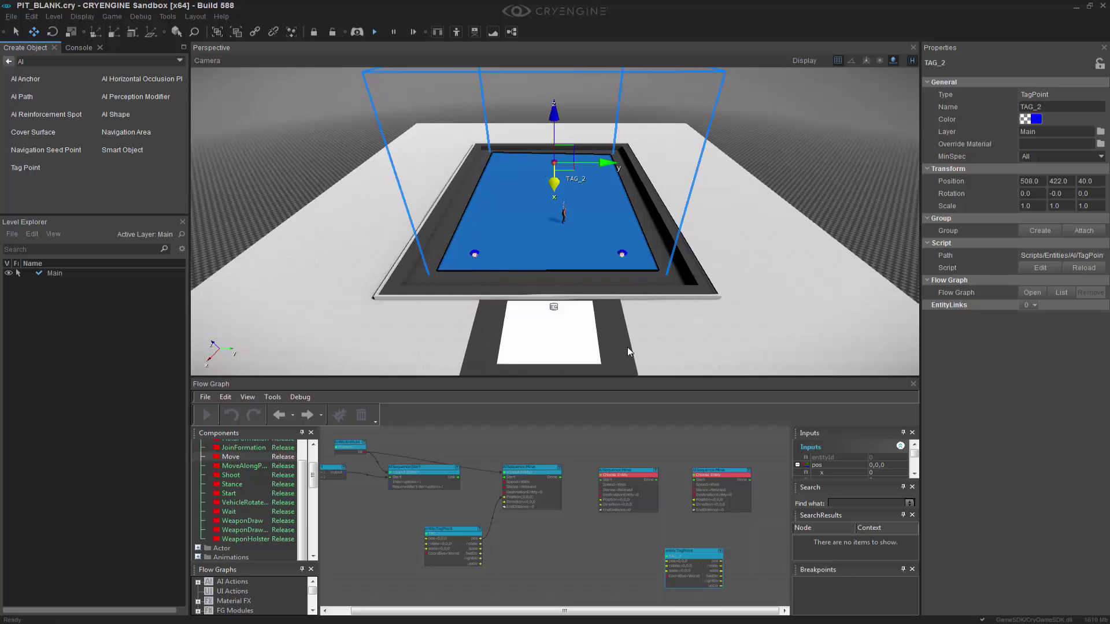
right_click(550, 543)
click(588, 397)
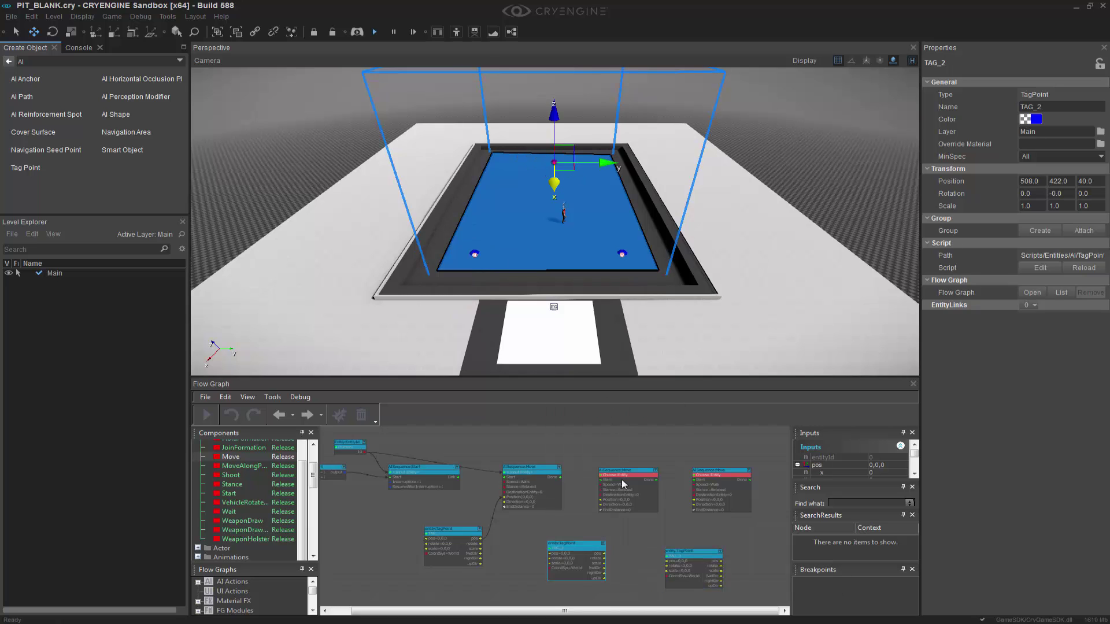
- Connect the pos outputs of TAG_2 and TAG_3 to the second and third Move nodes' Position inputs, lining the tag nodes up in a row
drag(579, 547, 607, 505)
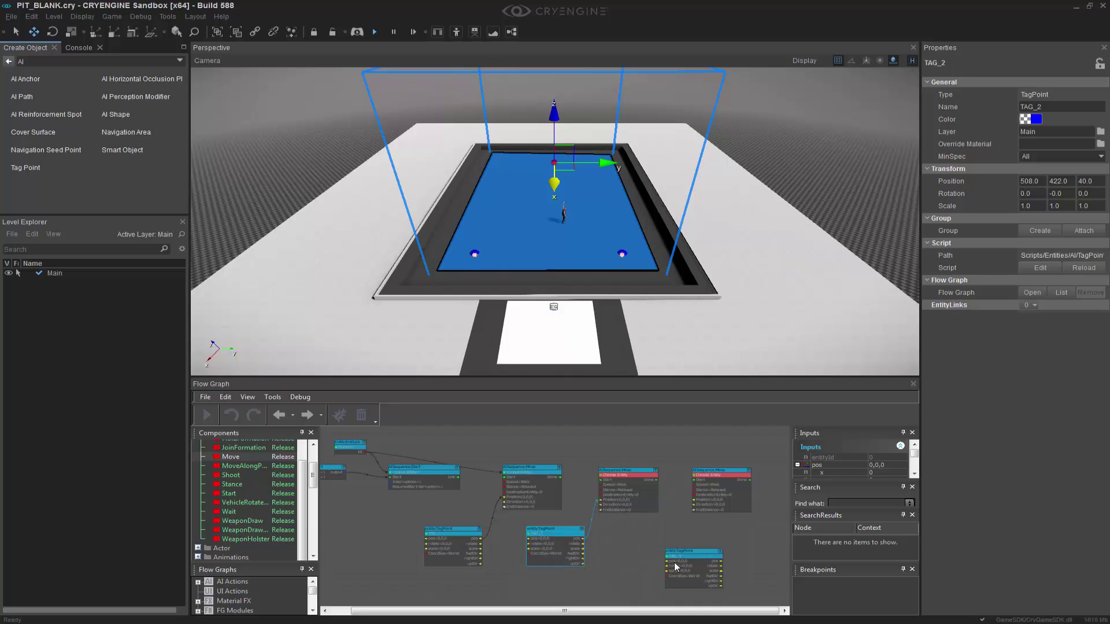
drag(721, 561, 699, 500)
drag(709, 556, 661, 533)
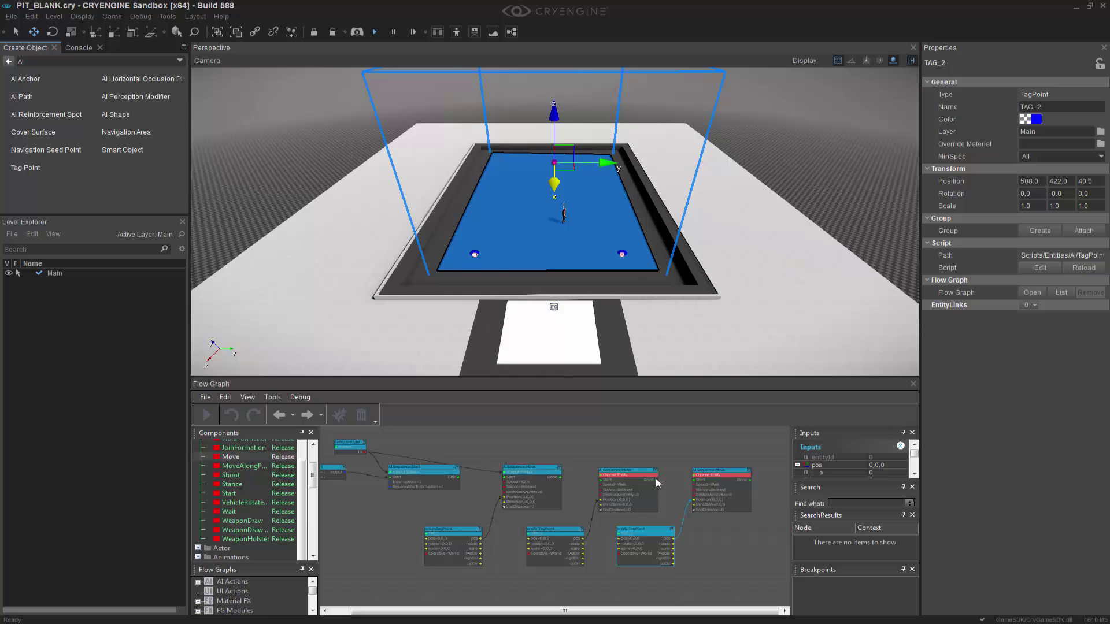
- Chain the three Move nodes from Done to Start and connect the EntityId node's Id to the second and third Move nodes' entity inputs
drag(657, 480, 695, 480)
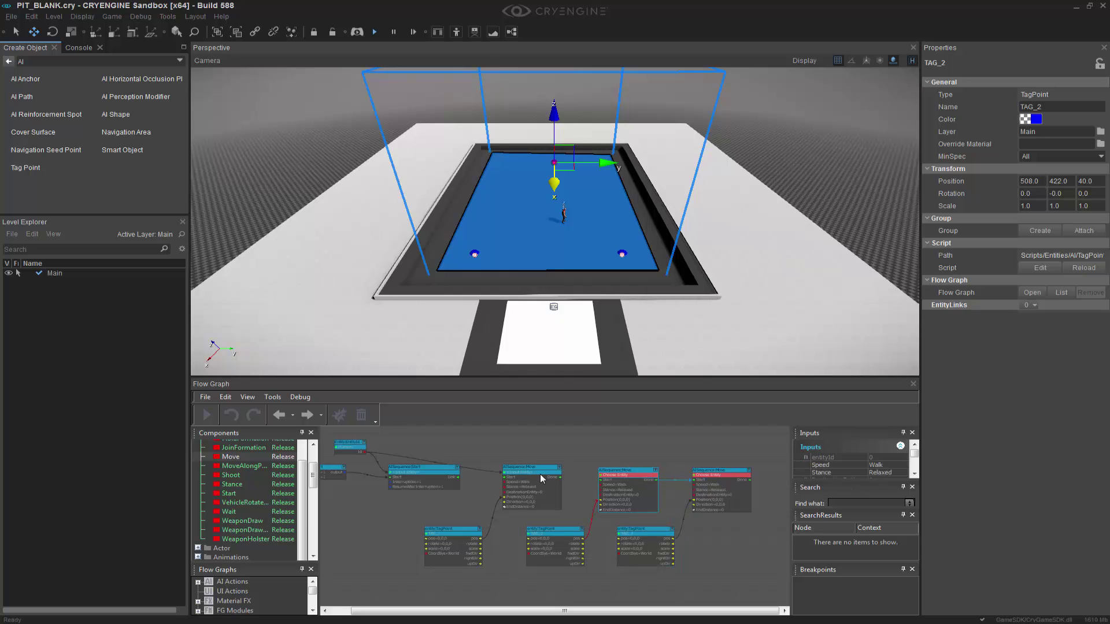
drag(561, 477, 602, 481)
drag(368, 452, 603, 476)
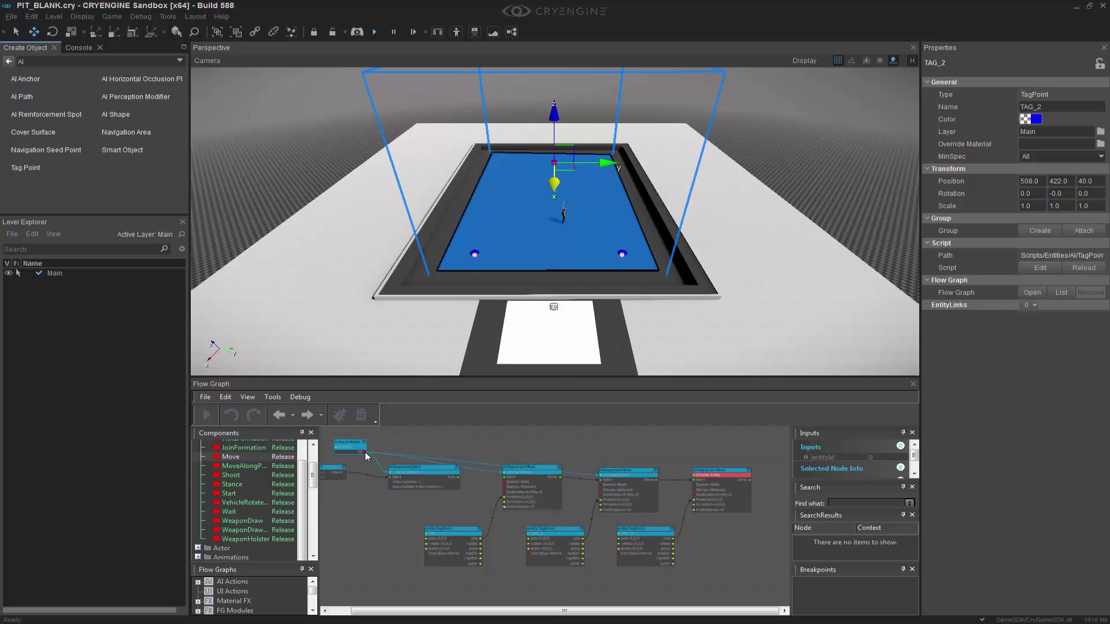
drag(368, 452, 696, 476)
- Add an AISequence:End node after the last Move node and connect that Move node's Done output to its End input
middle_drag(672, 462, 482, 447)
click(643, 516)
scroll(258, 498, up, 3)
scroll(258, 498, down, 4)
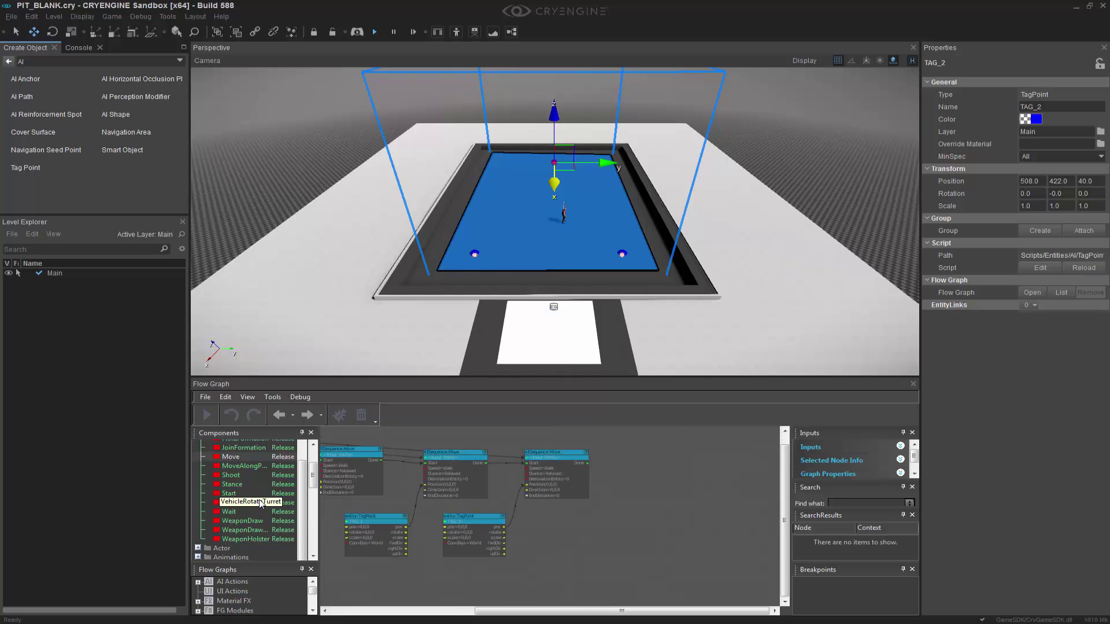
scroll(504, 518, up, 2)
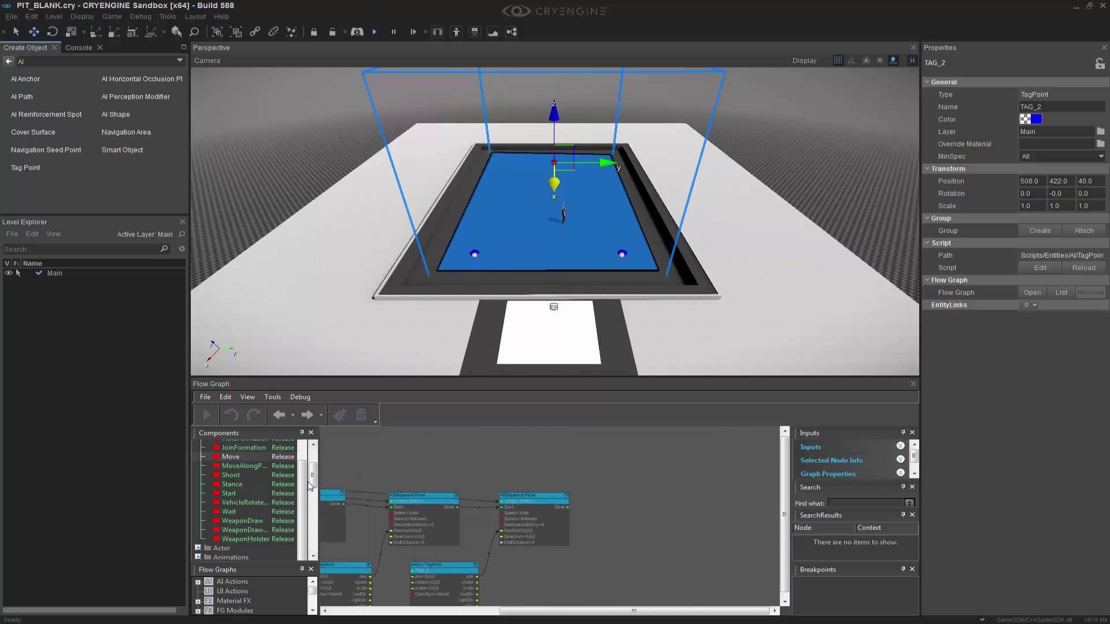
scroll(303, 445, up, 1)
scroll(302, 446, up, 1)
drag(228, 484, 631, 502)
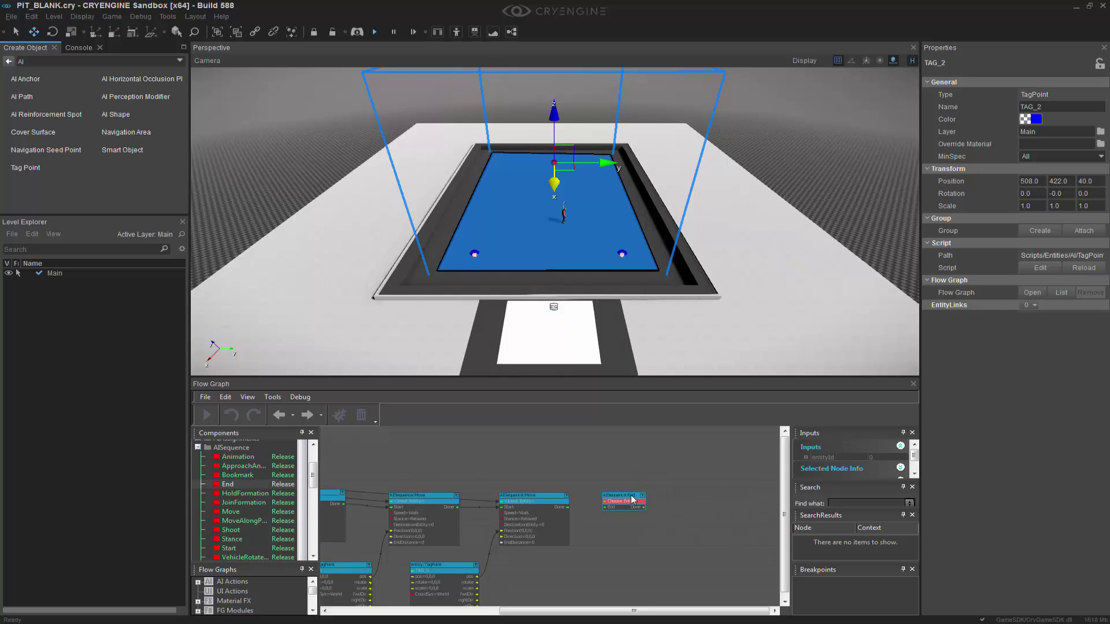
click(570, 506)
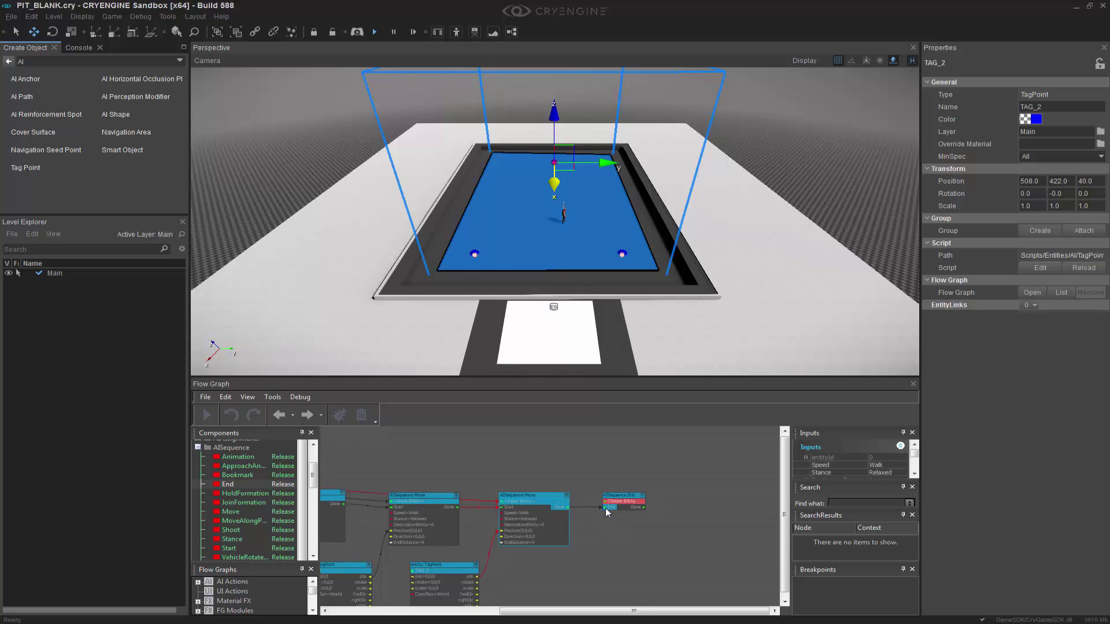
- Connect the EntityId node's Id to the End node's entity input, and AISequence:Start's Link output to the first Move node's Start input
scroll(606, 508, down, 4)
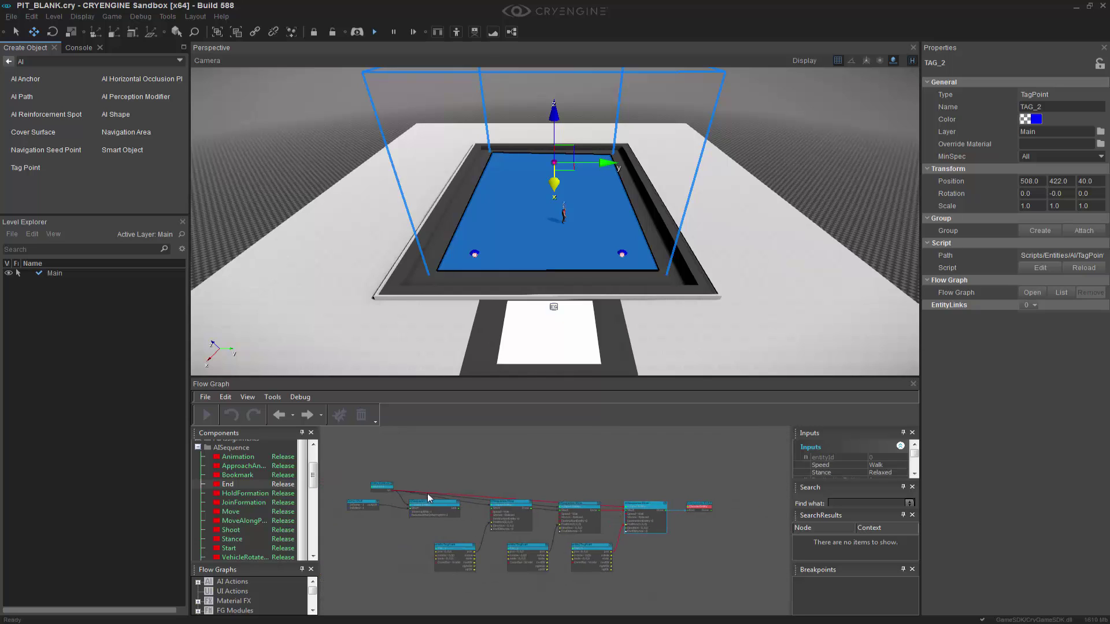
click(391, 489)
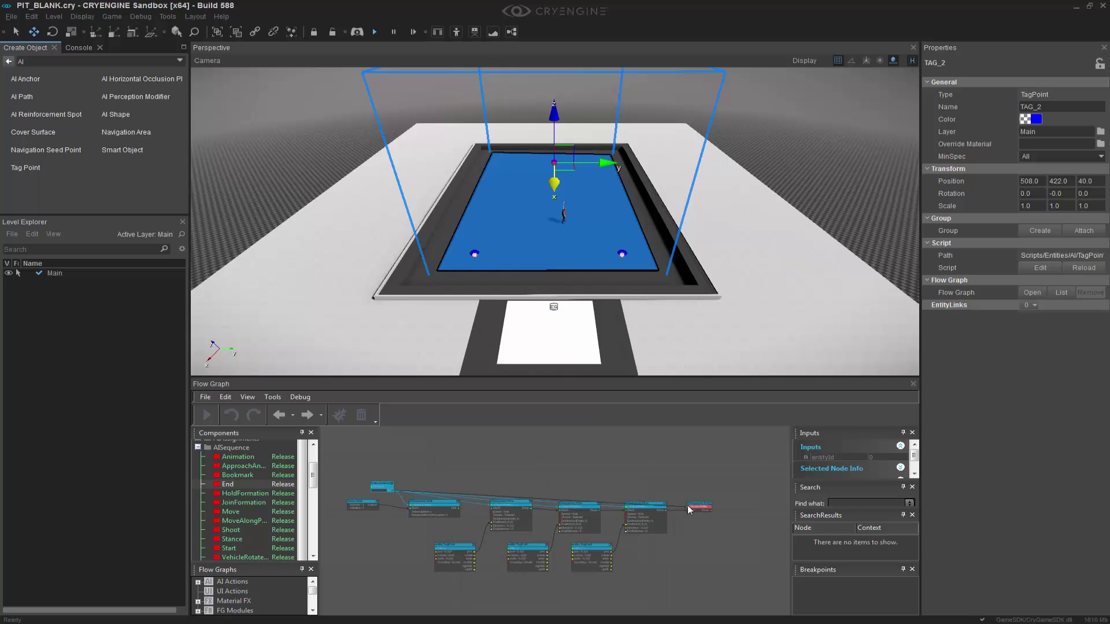
click(595, 538)
scroll(602, 540, up, 3)
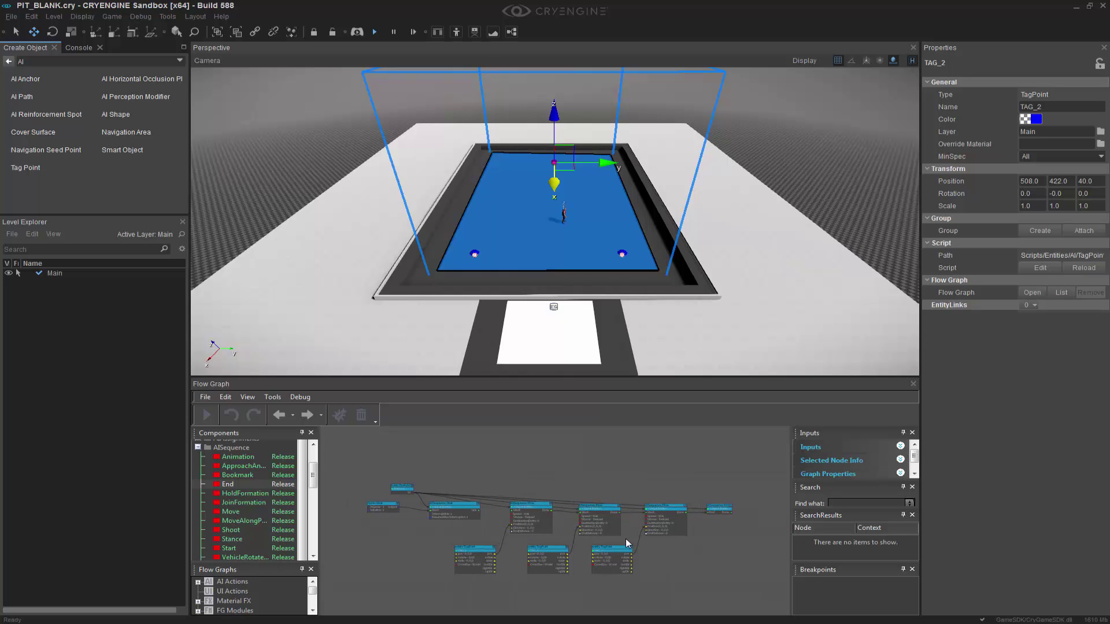
middle_drag(611, 553, 637, 546)
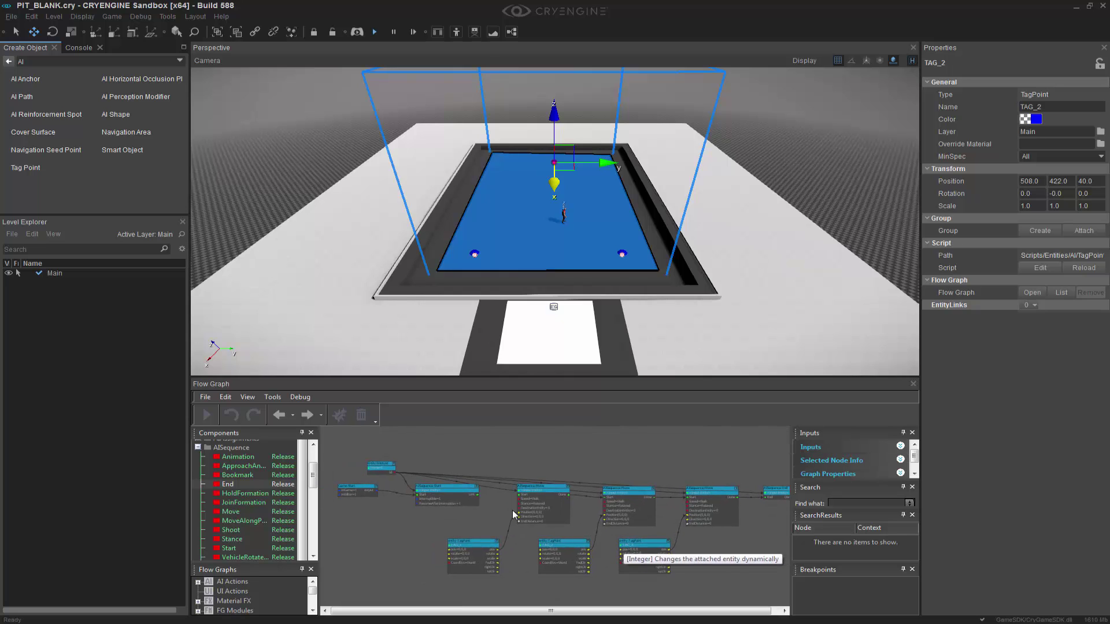
click(479, 497)
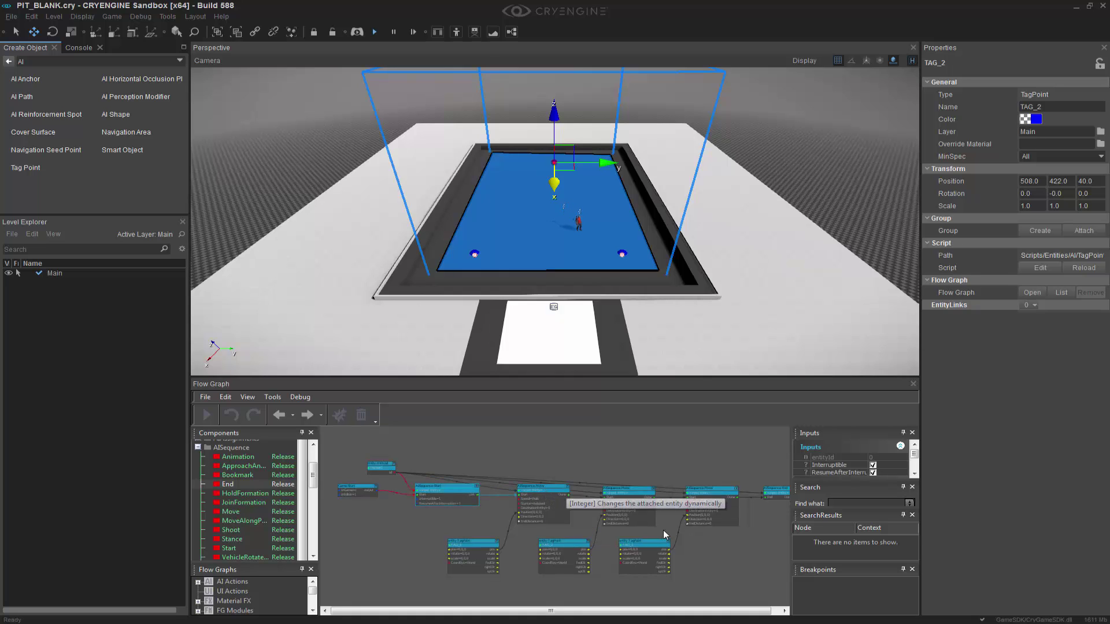
- Turn on visual flow graph debugging and toggle the Enable Physics/AI option
right_drag(664, 530, 594, 504)
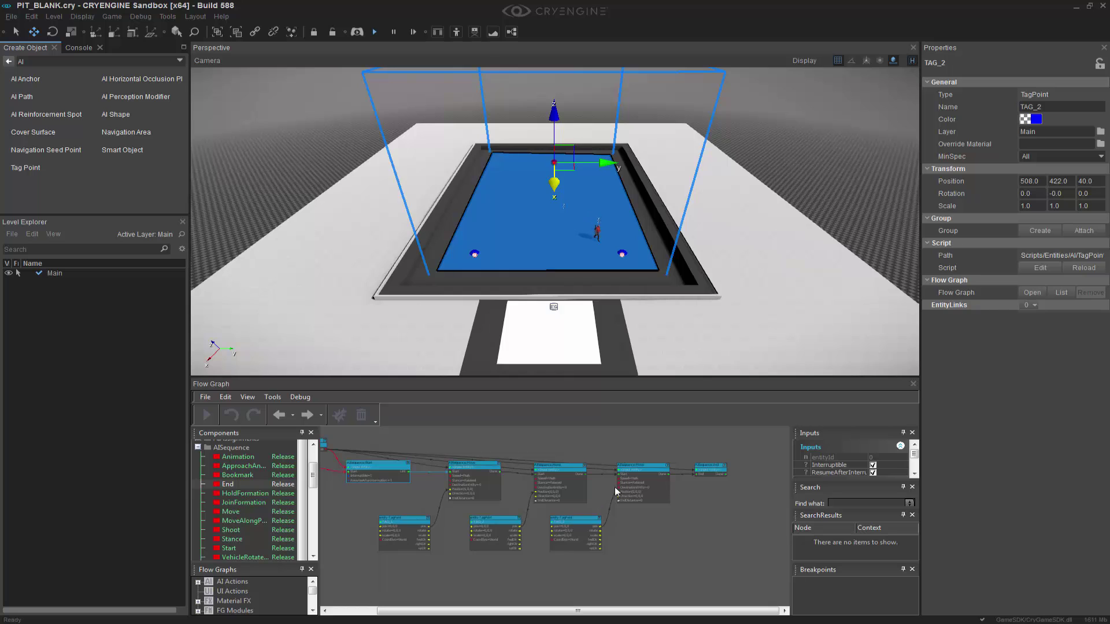
click(669, 532)
right_drag(675, 539, 715, 544)
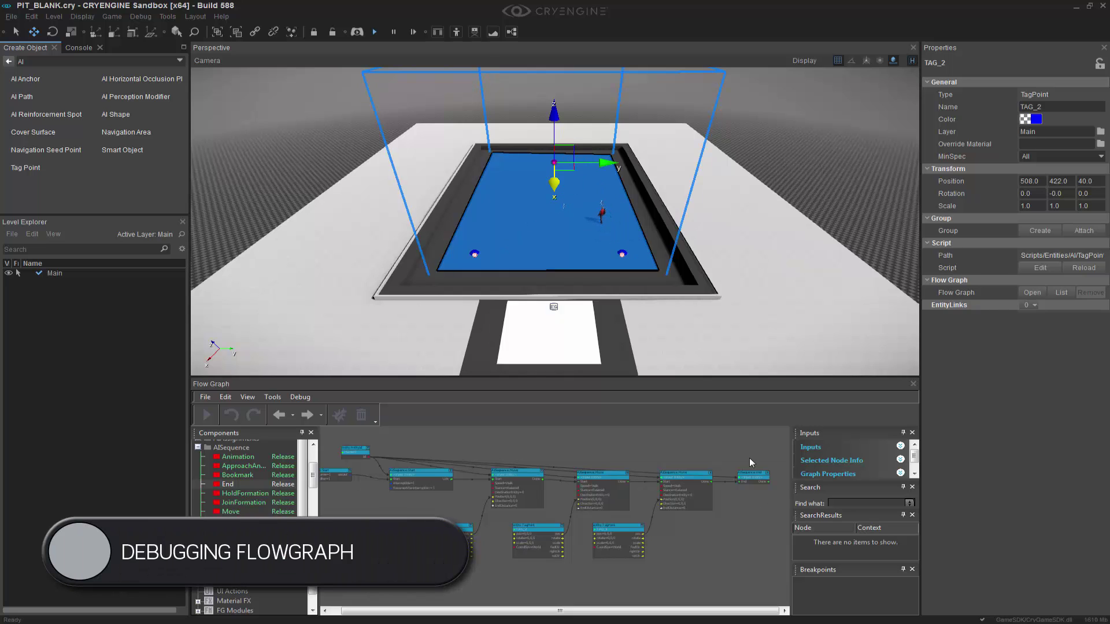
click(338, 416)
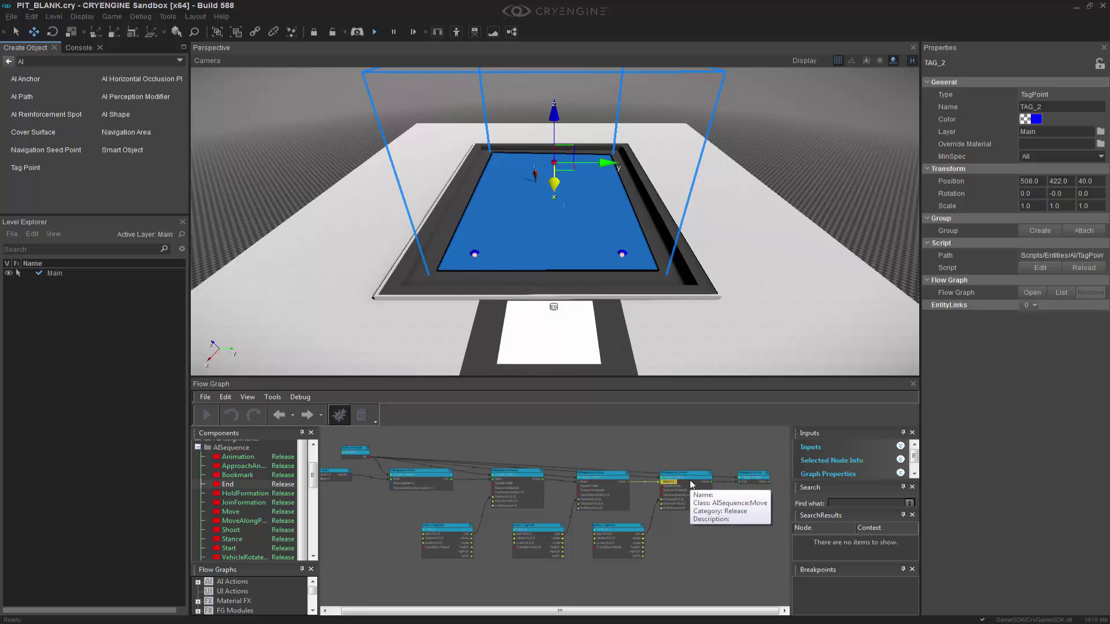
click(133, 17)
mouse_move(111, 16)
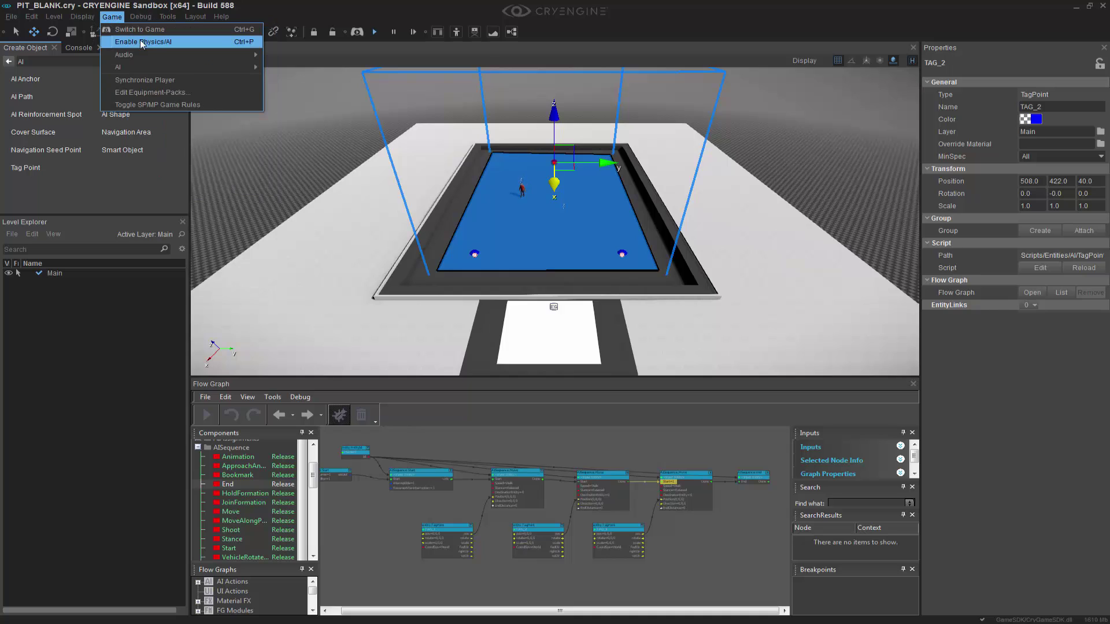
click(175, 47)
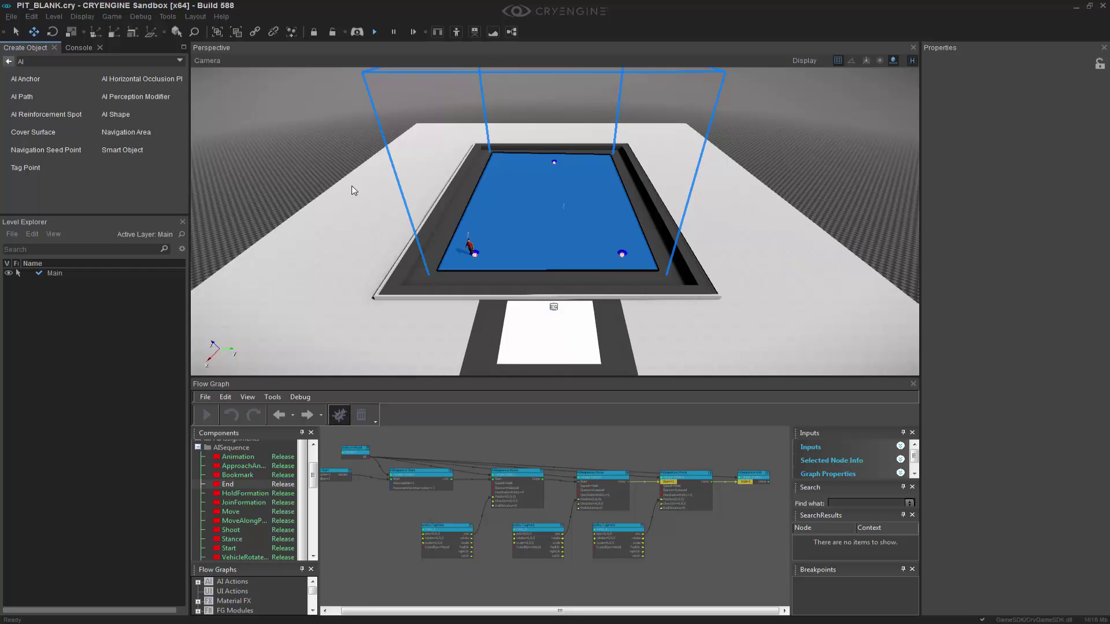
- Enlarge the Flow Graph area and add a Logic:Any node below the gap between Game:Start and AISequence:Start
drag(557, 377, 595, 173)
right_drag(493, 410, 589, 453)
scroll(584, 452, up, 5)
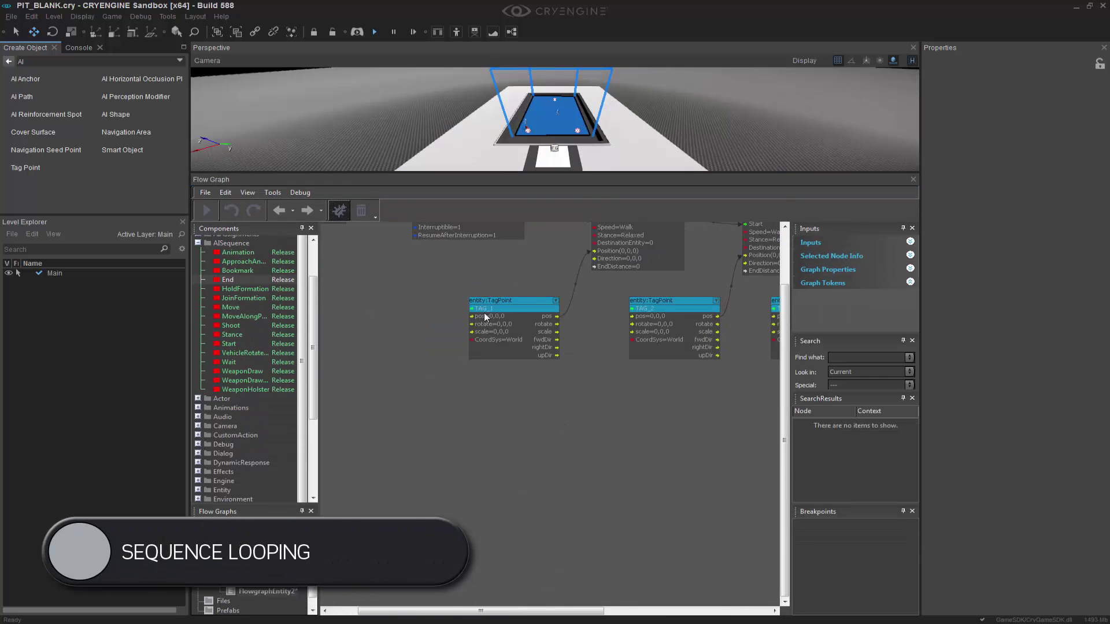
right_drag(485, 313, 588, 455)
scroll(638, 404, up, 2)
right_drag(691, 398, 758, 410)
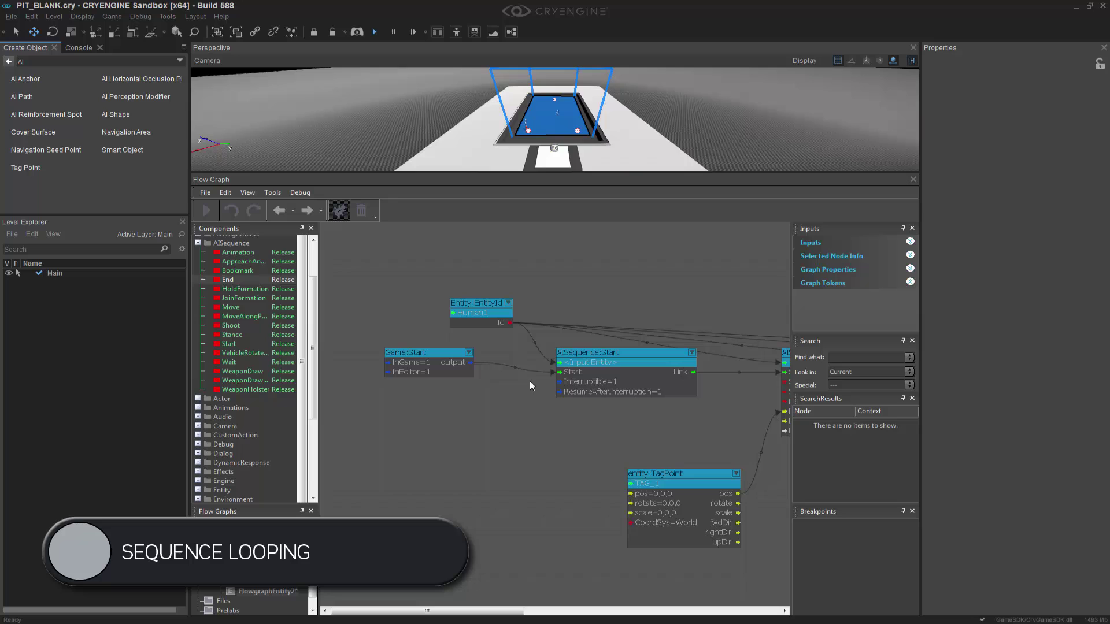
right_drag(660, 413, 558, 408)
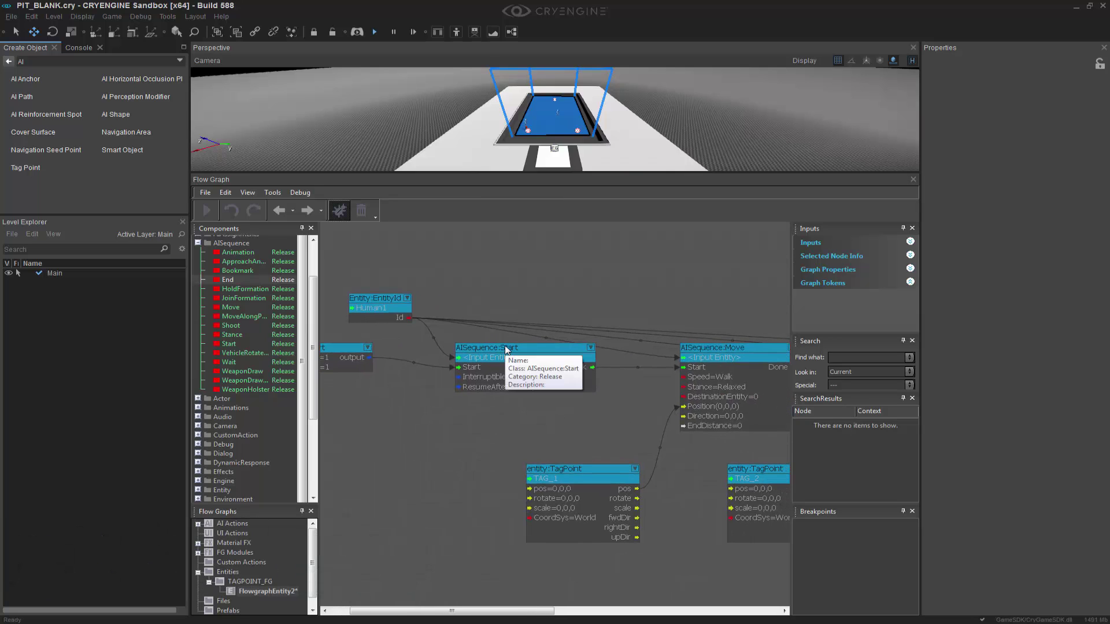
right_click(446, 422)
mouse_move(504, 426)
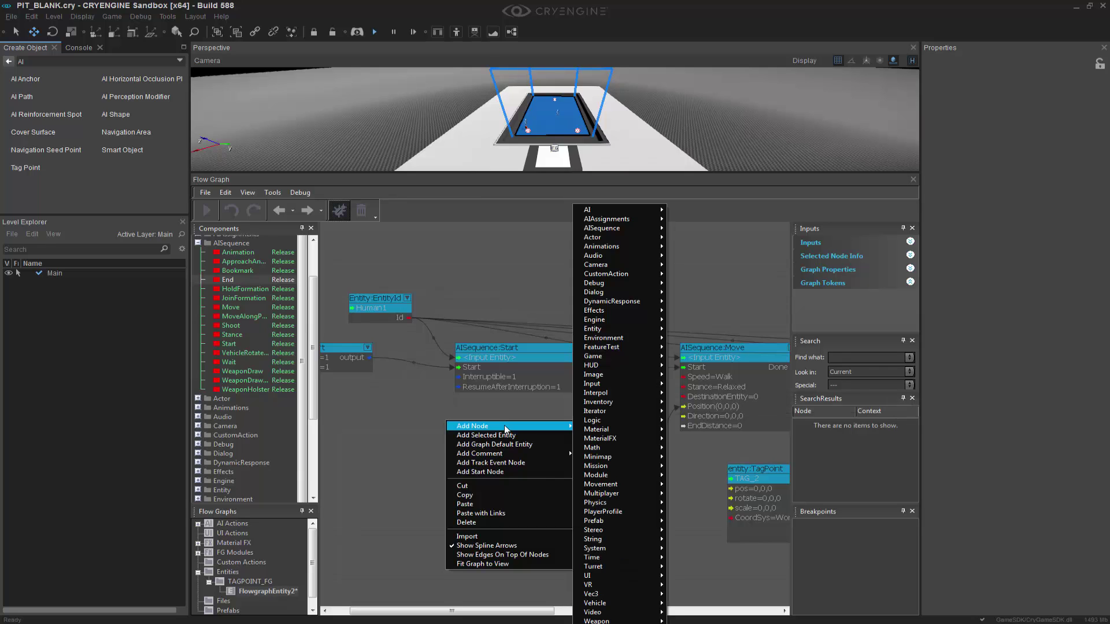
mouse_move(591, 421)
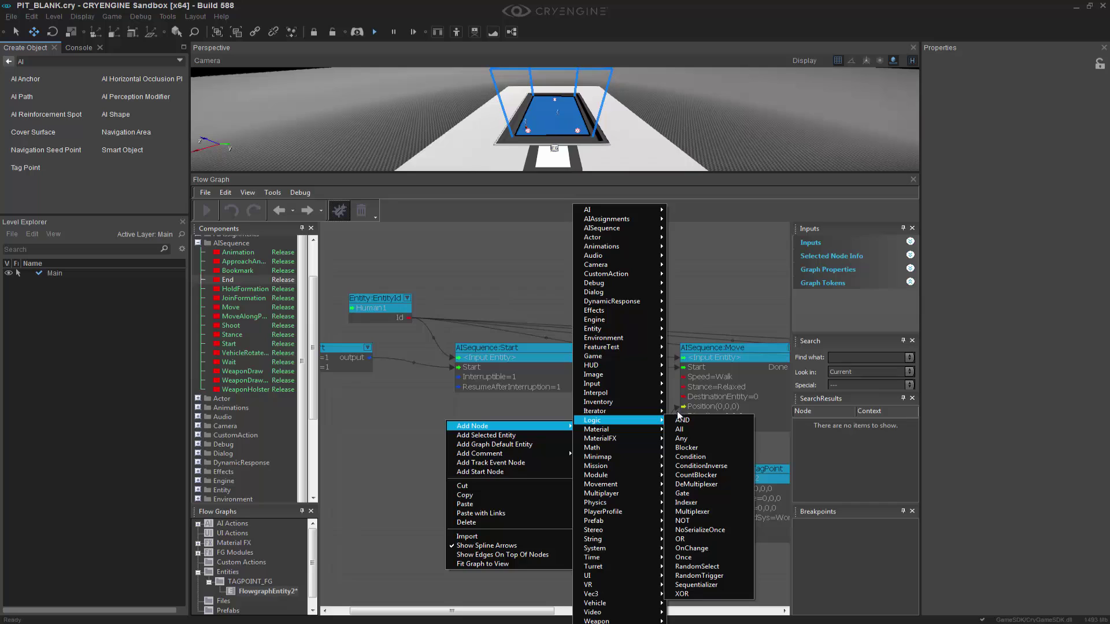
click(682, 438)
drag(441, 429, 380, 428)
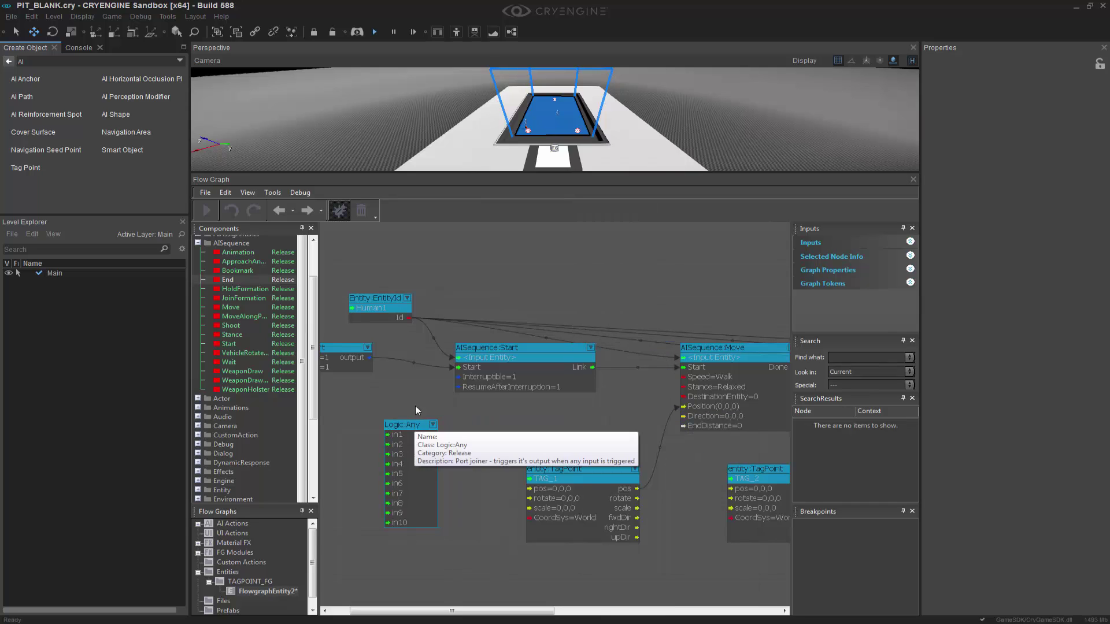
- Remove the direct link from Game:Start to AISequence:Start and route it through Logic:Any, using in1 and out, with the node placed between them
right_click(415, 365)
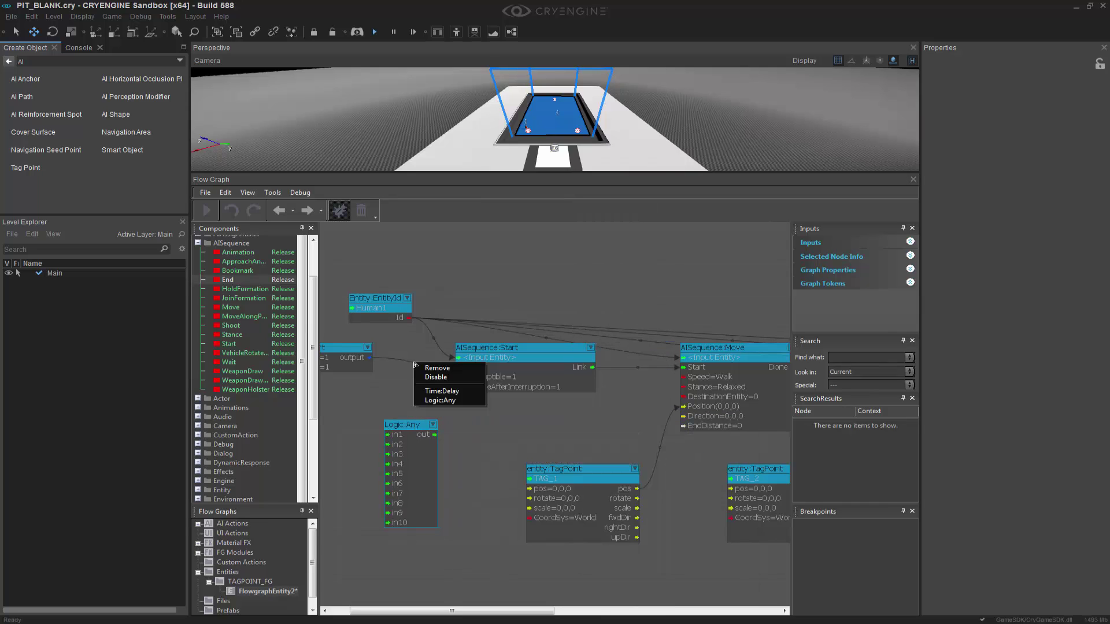
click(438, 369)
right_drag(331, 412, 465, 356)
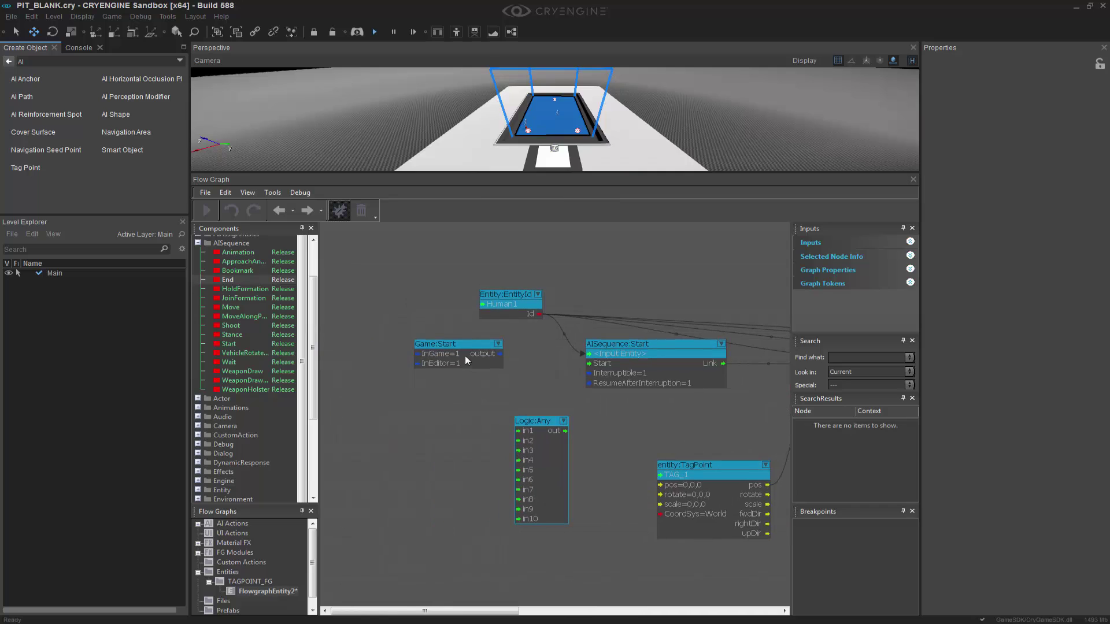
click(434, 358)
drag(433, 357, 398, 368)
drag(529, 420, 594, 363)
click(434, 375)
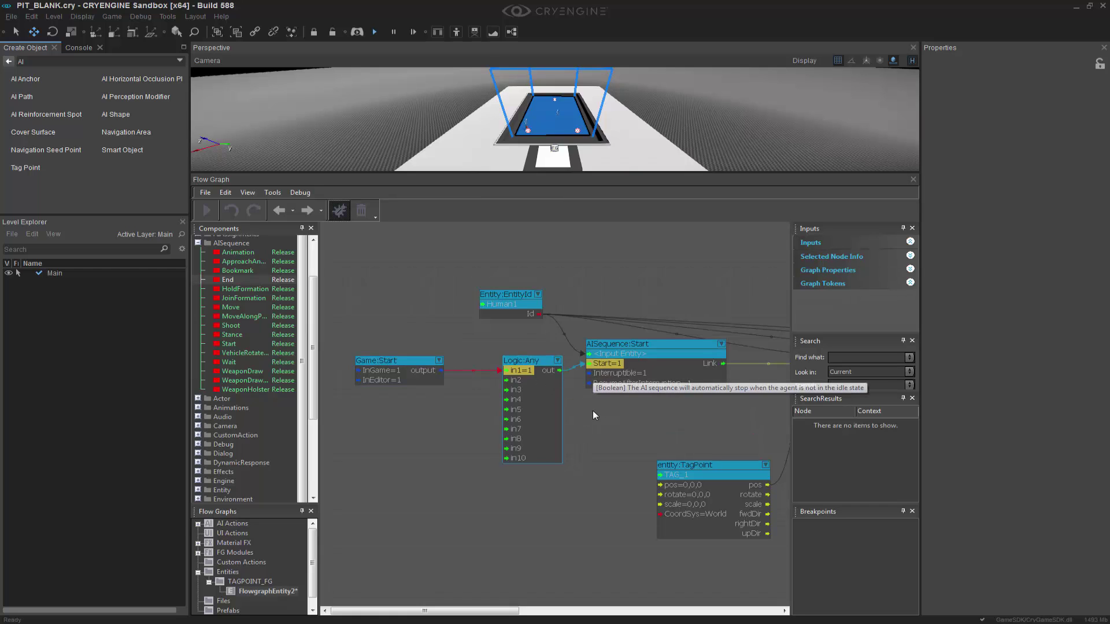
- Loop the sequence by connecting the AISequence:End node's Done output to the in2 input of Logic:Any
scroll(612, 413, down, 6)
right_drag(554, 415, 637, 414)
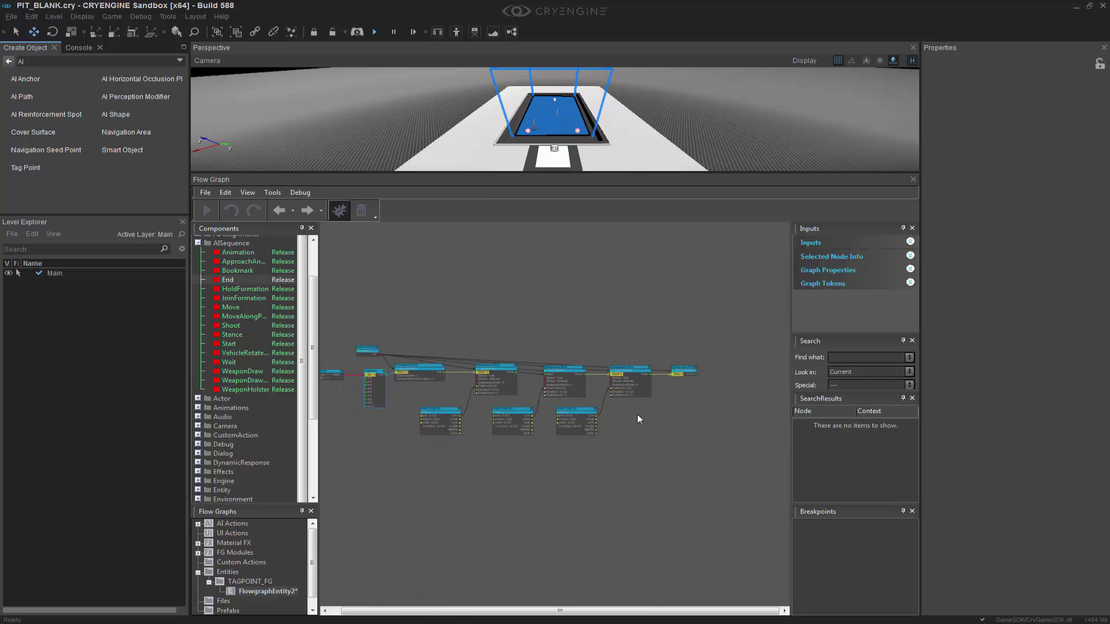
click(703, 371)
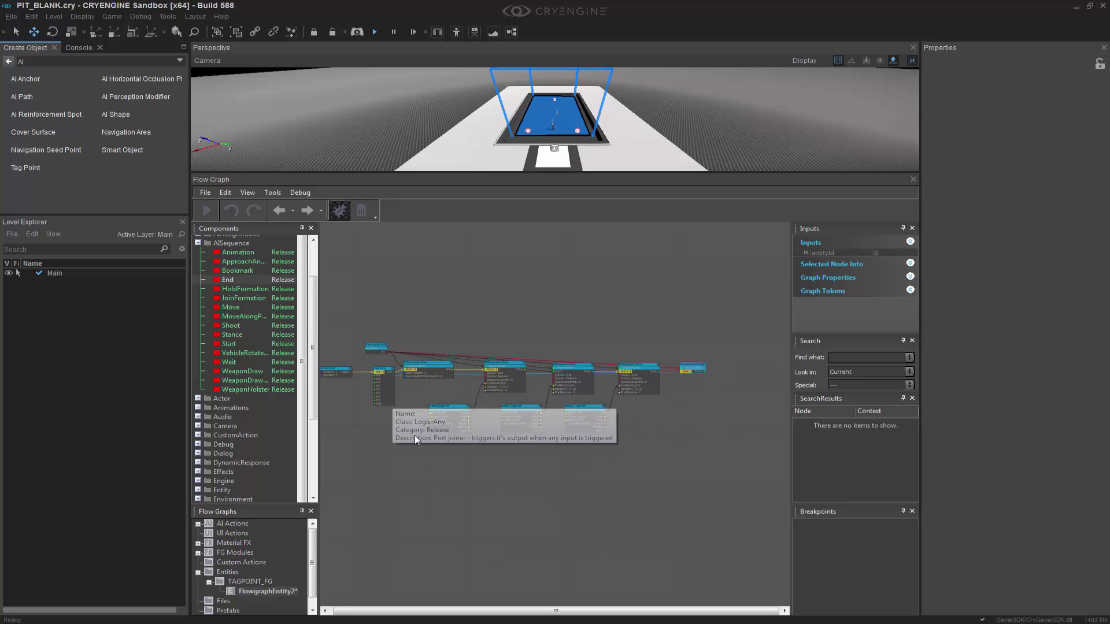
- Set the first AISequence:Move node, positioned by TAG_1, to Speed Sprint and Stance Combat
right_drag(414, 435, 541, 442)
scroll(564, 449, up, 3)
right_drag(476, 379, 548, 471)
scroll(559, 463, up, 3)
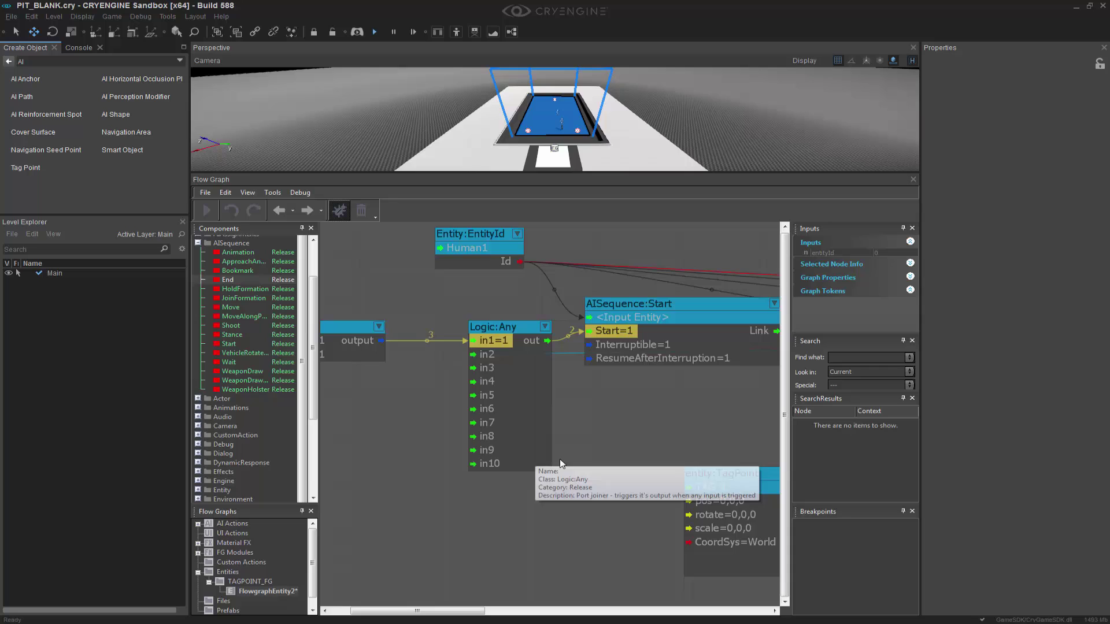
right_drag(647, 428, 173, 405)
click(470, 279)
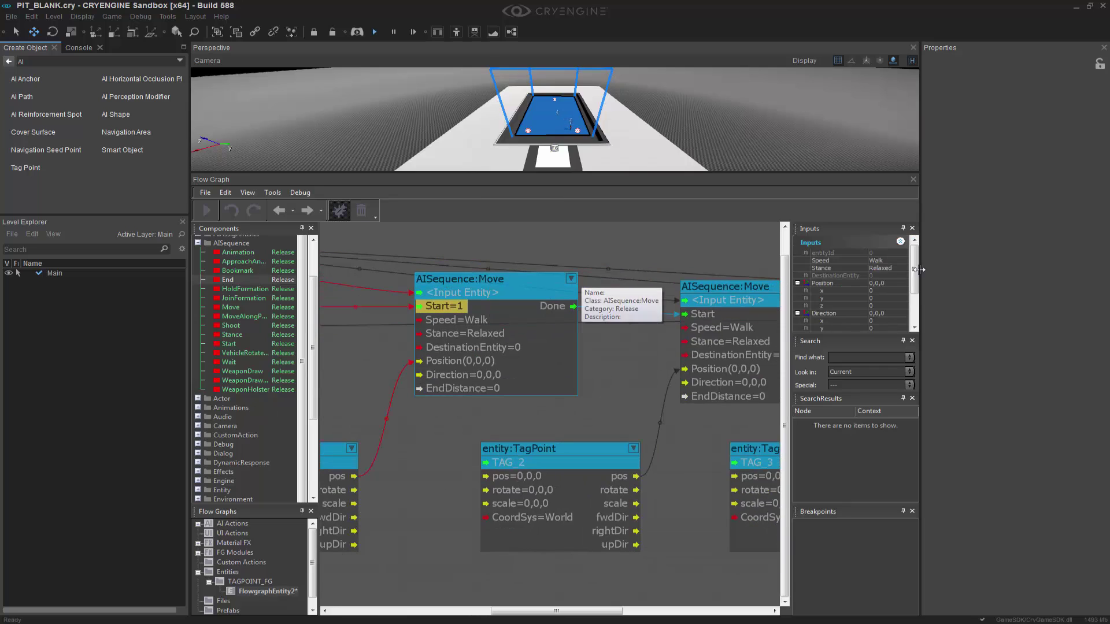
click(896, 262)
click(896, 263)
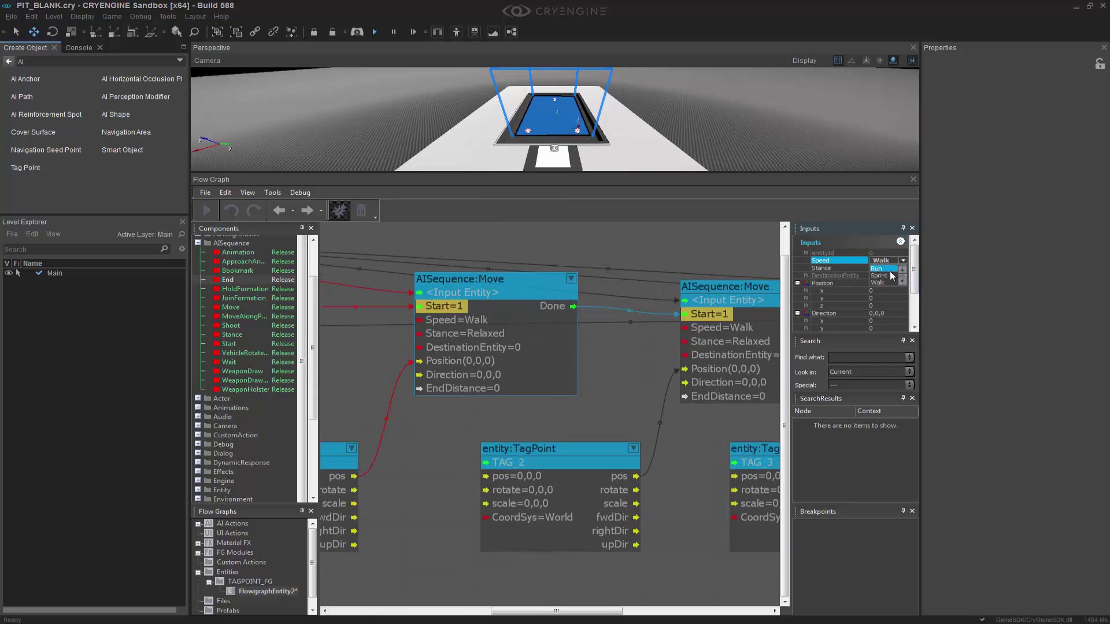
click(890, 279)
click(885, 268)
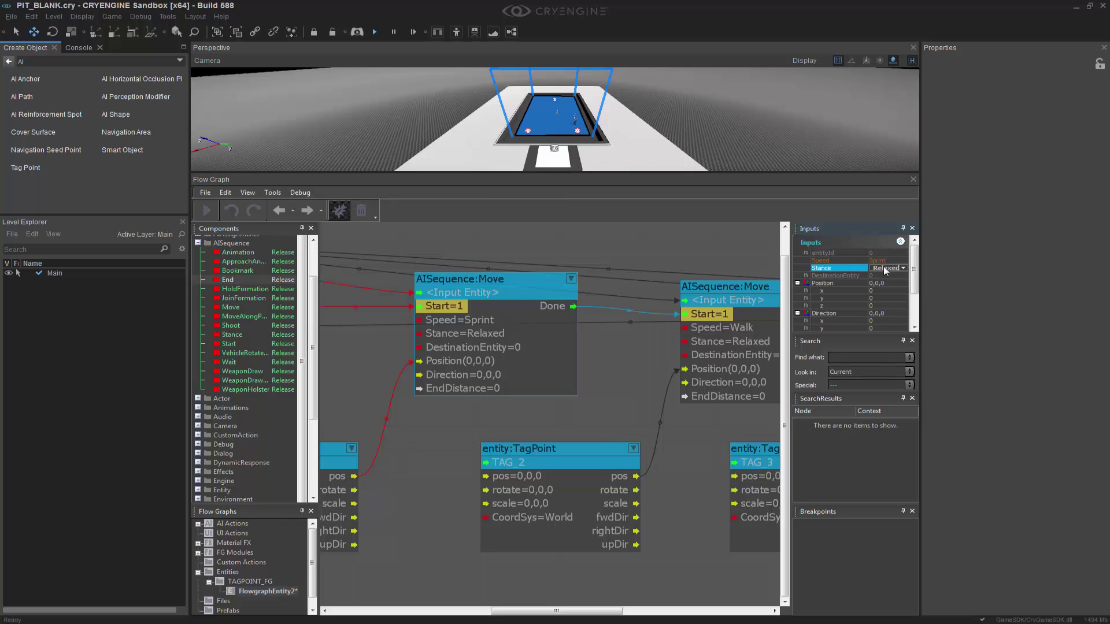
click(903, 268)
click(887, 286)
- Set the second AISequence:Move node, positioned by TAG_2, to Speed Sprint and Stance Combat
middle_drag(621, 343, 400, 341)
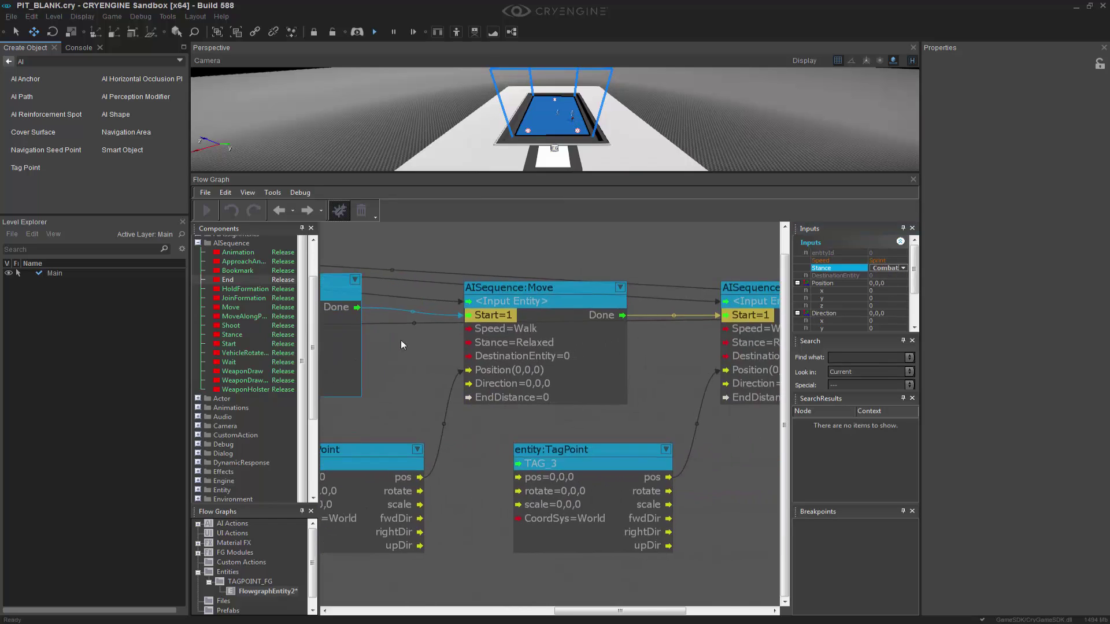
click(533, 288)
click(897, 262)
click(902, 260)
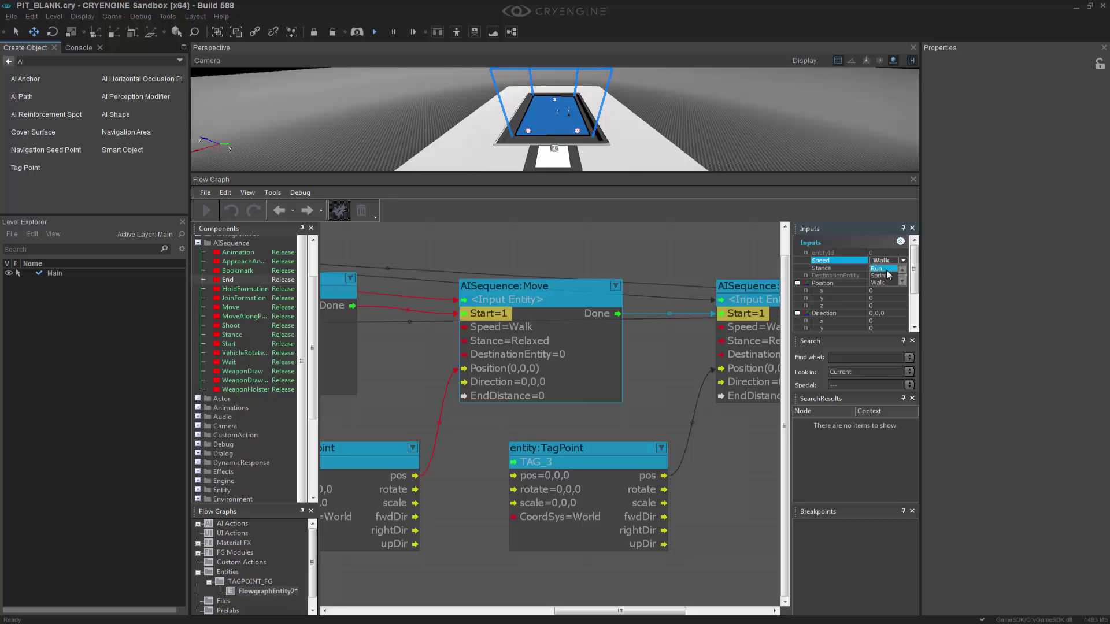
click(889, 278)
click(885, 269)
click(903, 268)
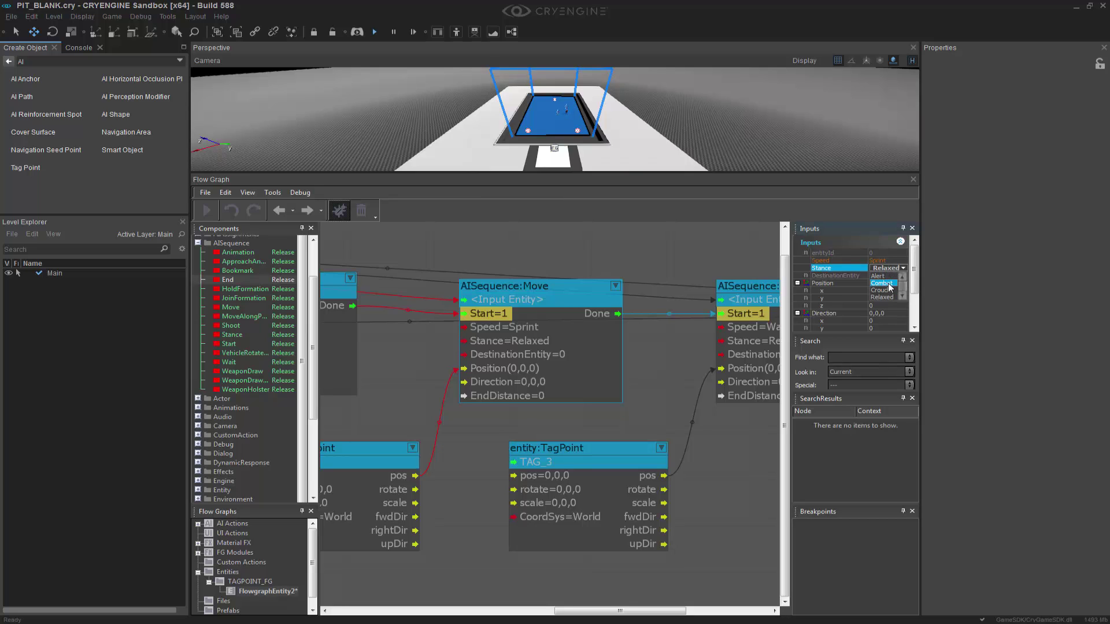
click(889, 284)
- Set the third AISequence:Move node, just before AISequence:End, to Speed Sprint and Stance Combat
middle_drag(543, 296, 202, 323)
click(664, 311)
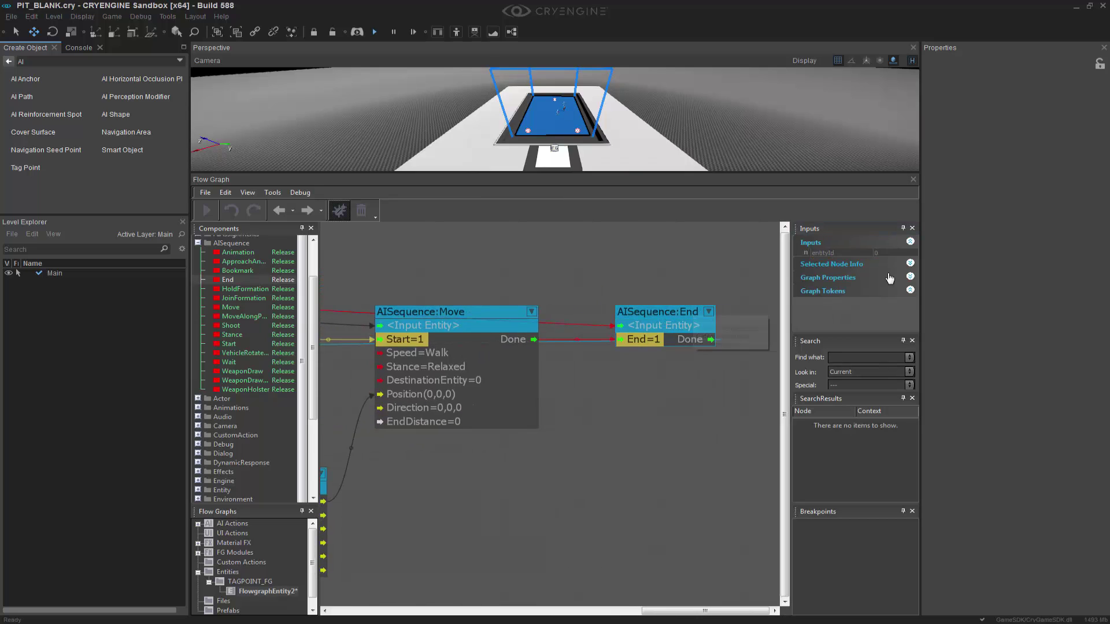
click(505, 311)
click(888, 261)
click(902, 261)
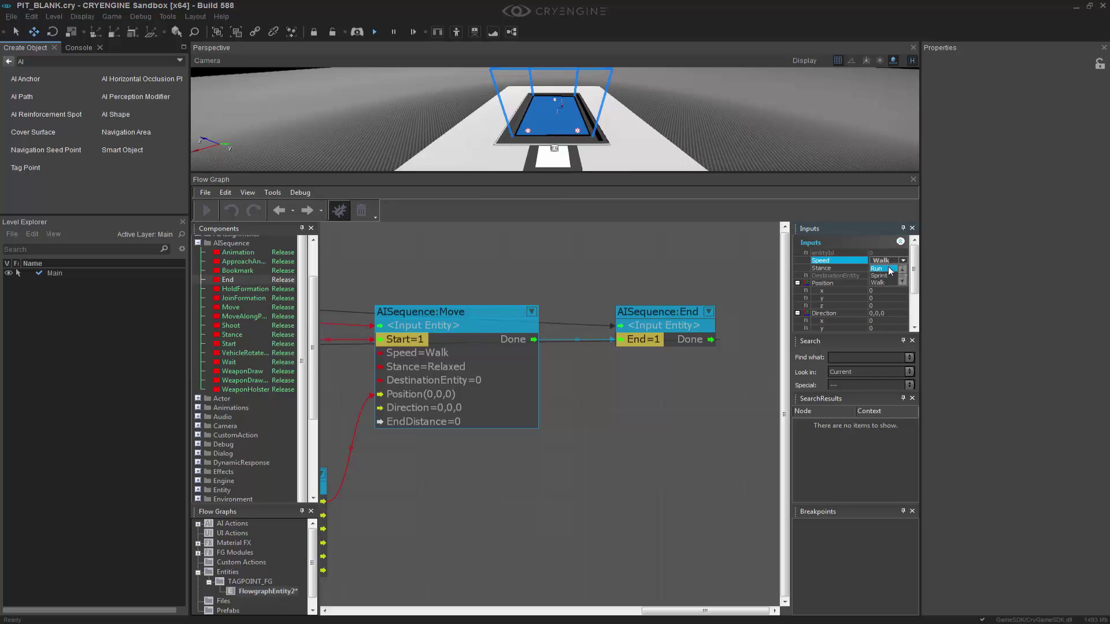
click(878, 276)
click(888, 268)
click(902, 268)
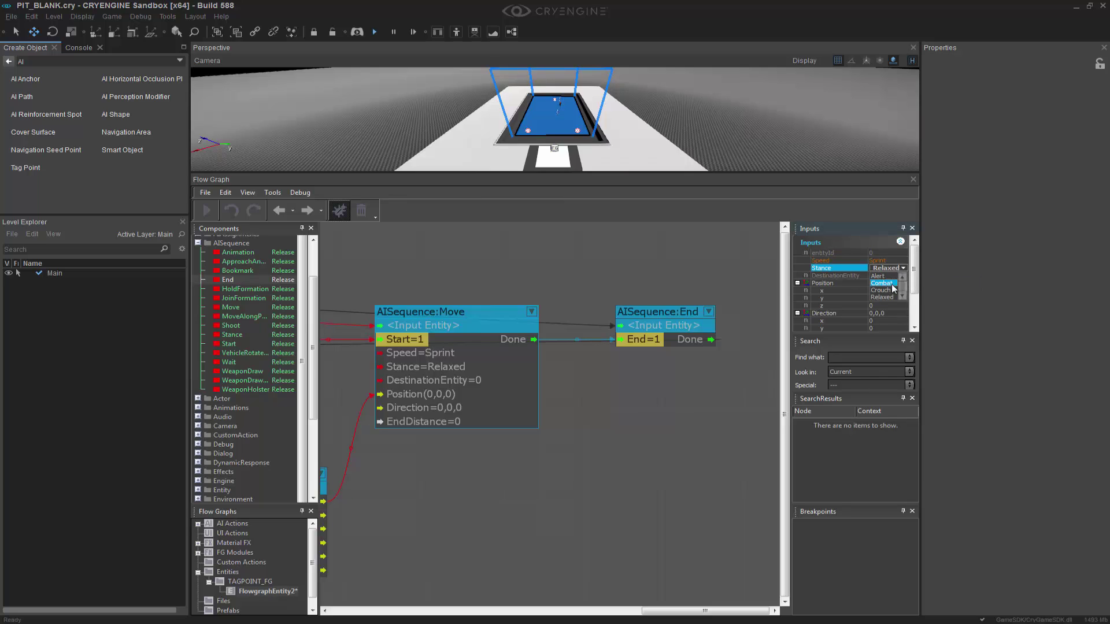
click(892, 284)
- Deselect the node and enlarge the Perspective view to watch the character move between the tag points
click(658, 436)
scroll(631, 404, down, 6)
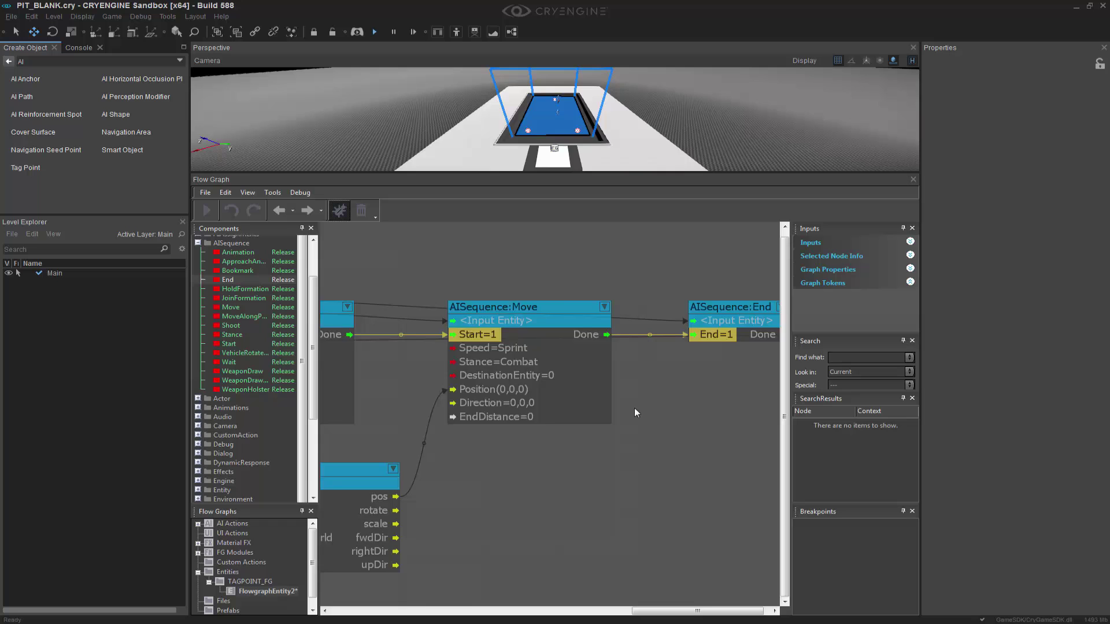
drag(572, 171, 595, 420)
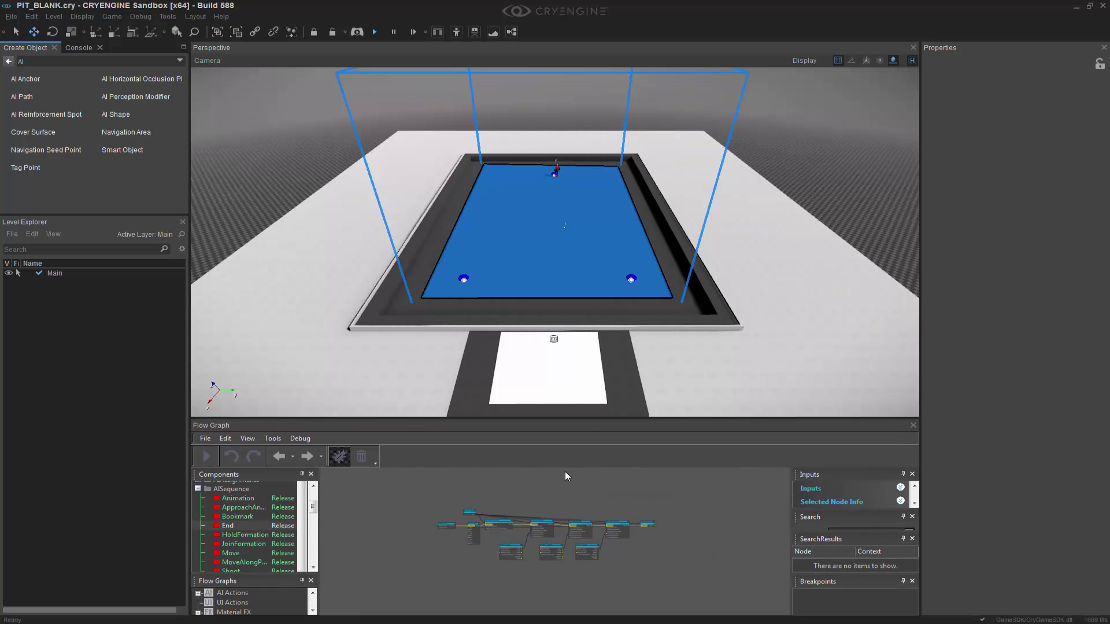
- Enlarge the Flow Graph area and change the first AISequence:Move node to Speed Run and Stance Alert
scroll(564, 506, up, 4)
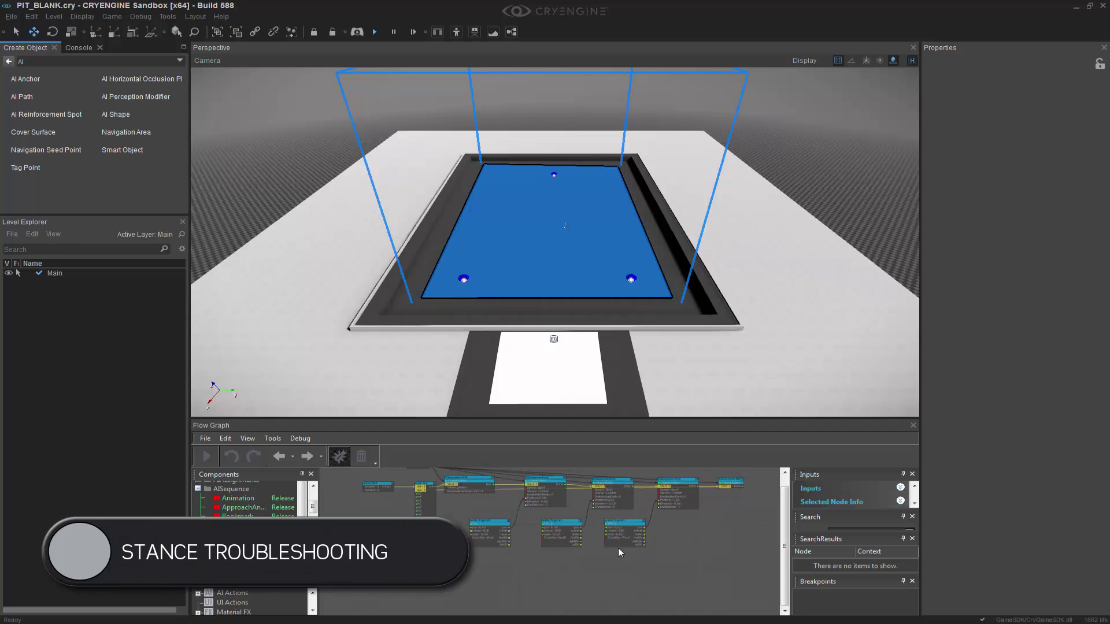
middle_drag(623, 528, 629, 555)
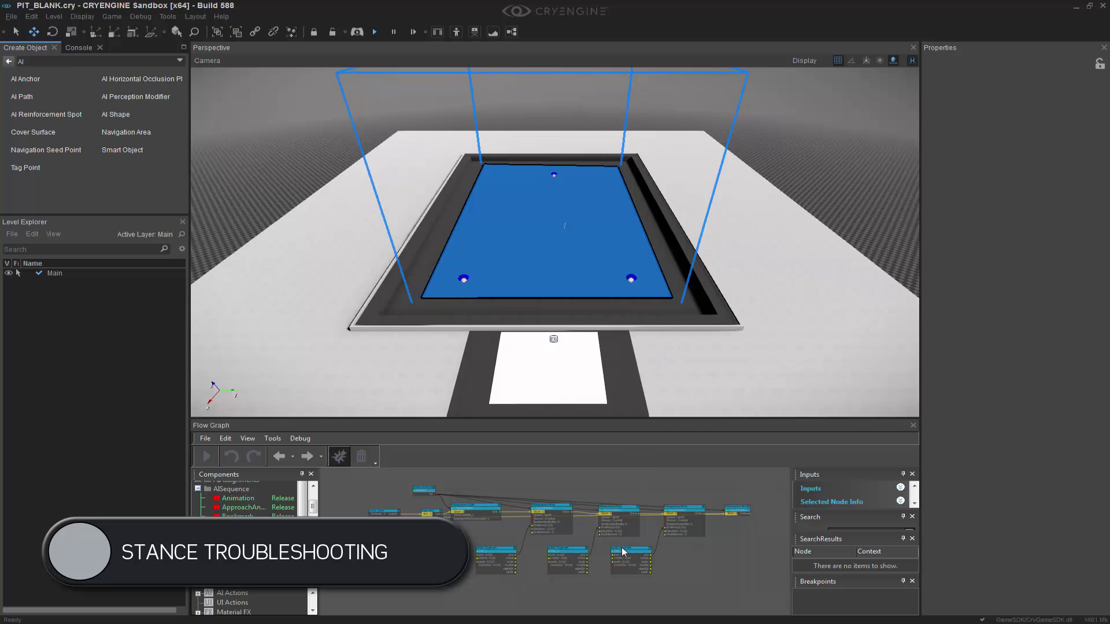
scroll(616, 555, up, 2)
scroll(590, 520, up, 2)
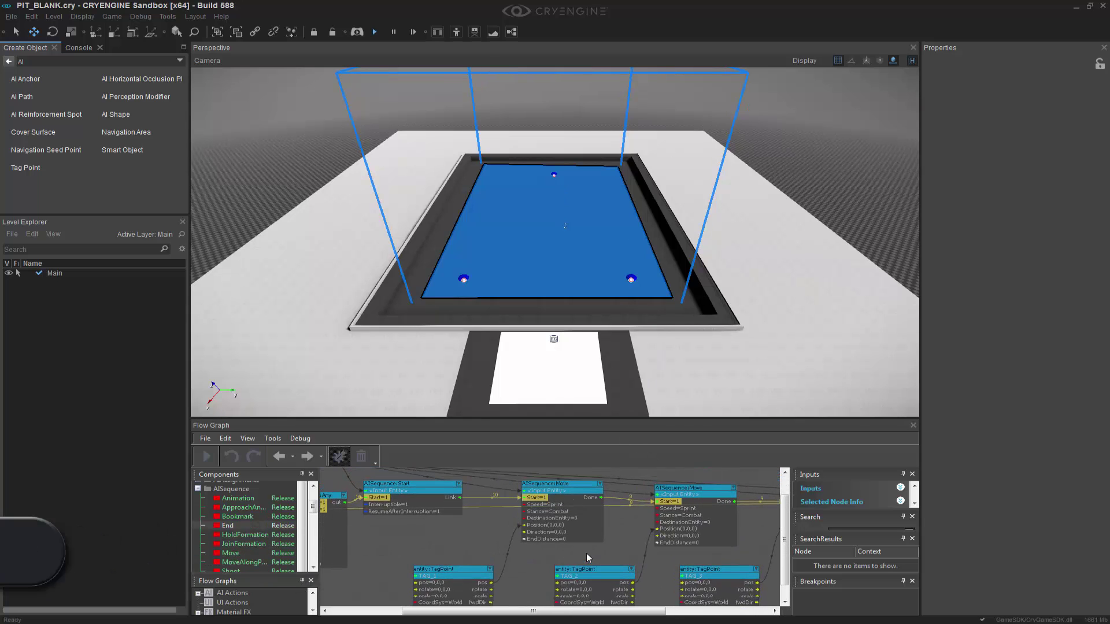
click(558, 491)
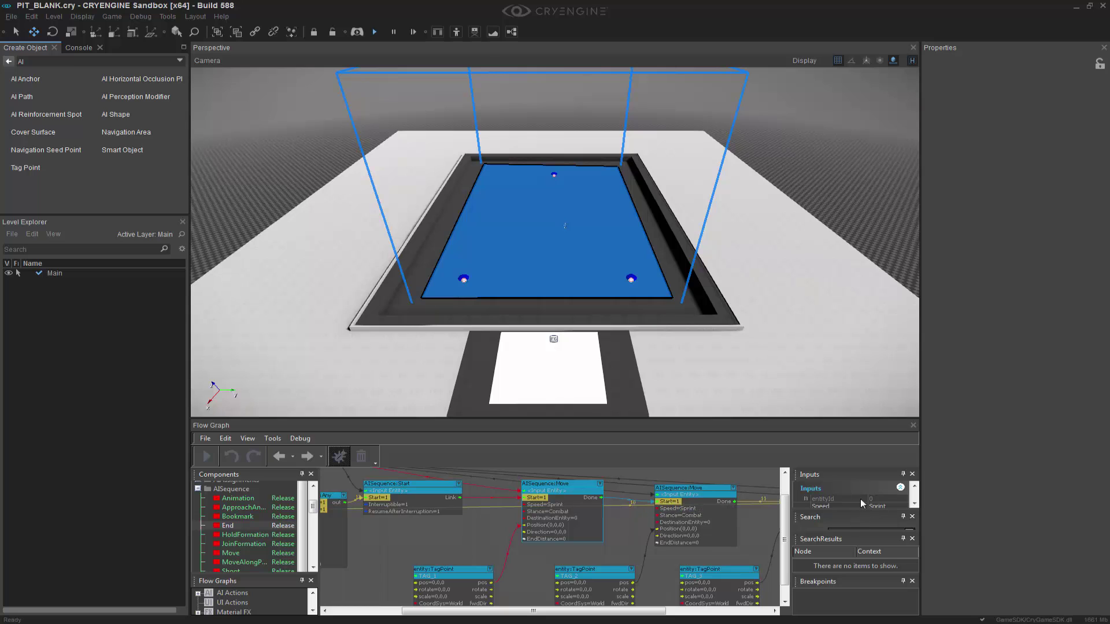
drag(850, 419, 850, 264)
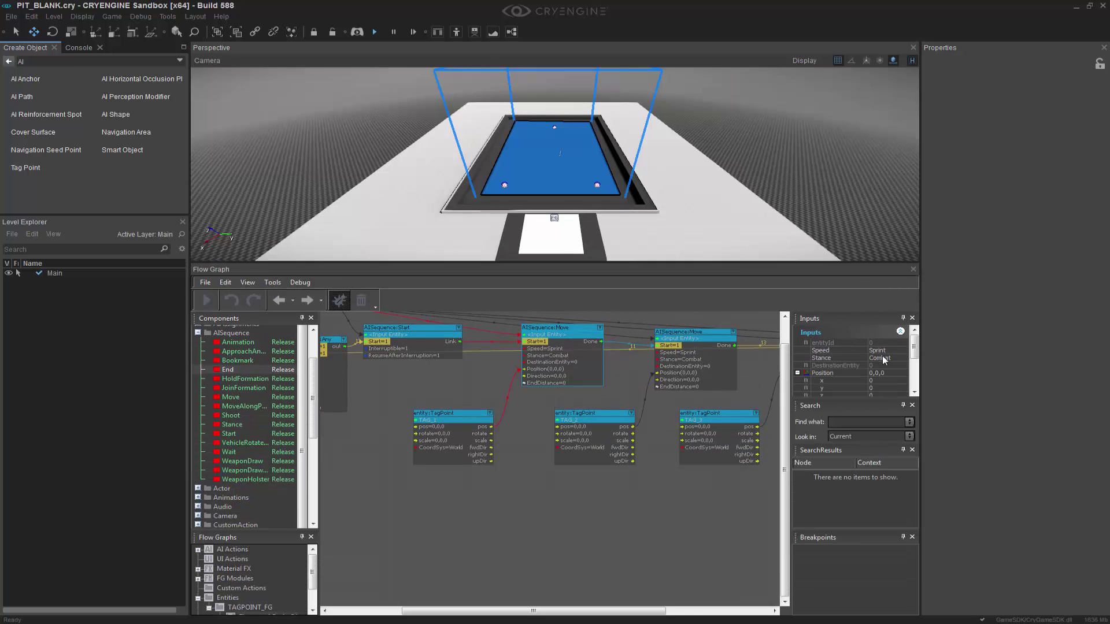
click(887, 360)
click(891, 352)
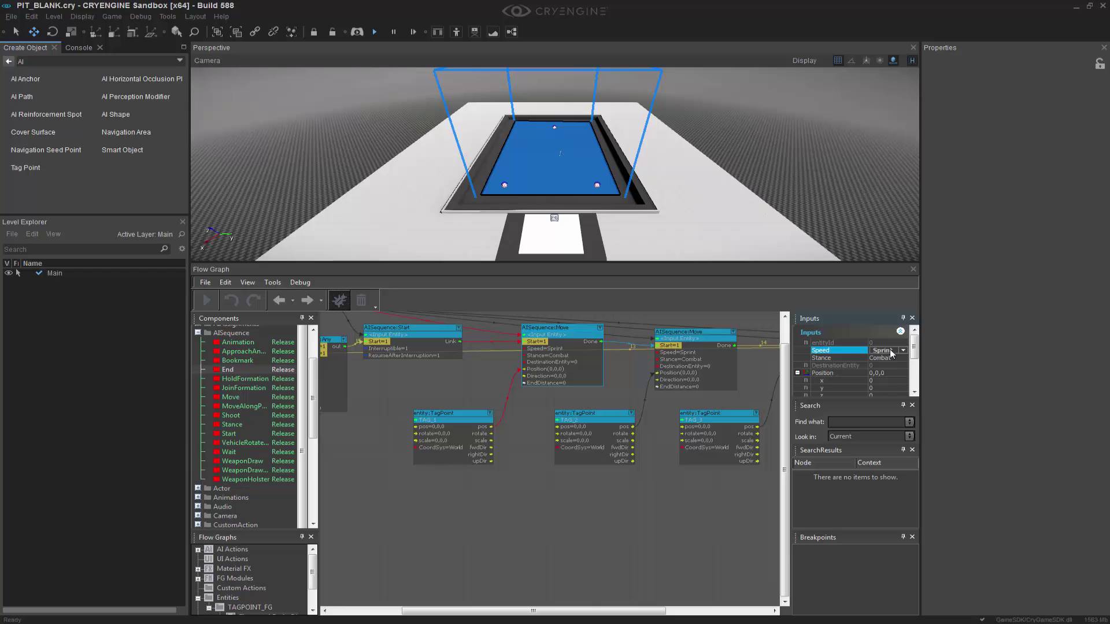
click(891, 351)
click(881, 367)
click(885, 360)
click(885, 360)
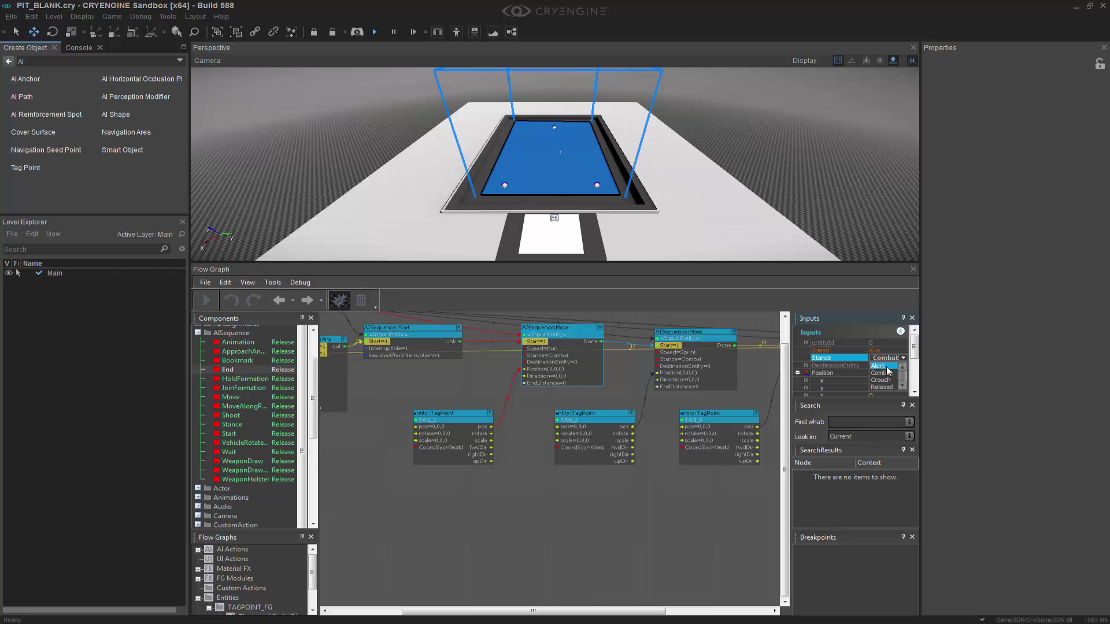
click(886, 368)
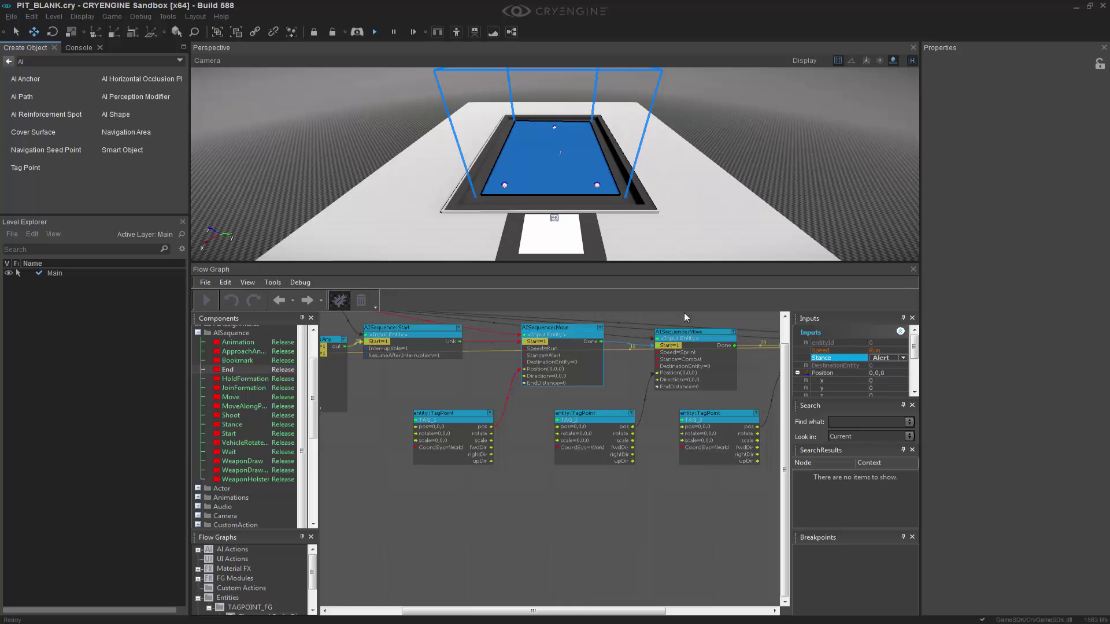
- Turn Enable Physics/AI off and on again to restart the character's sequence
click(139, 17)
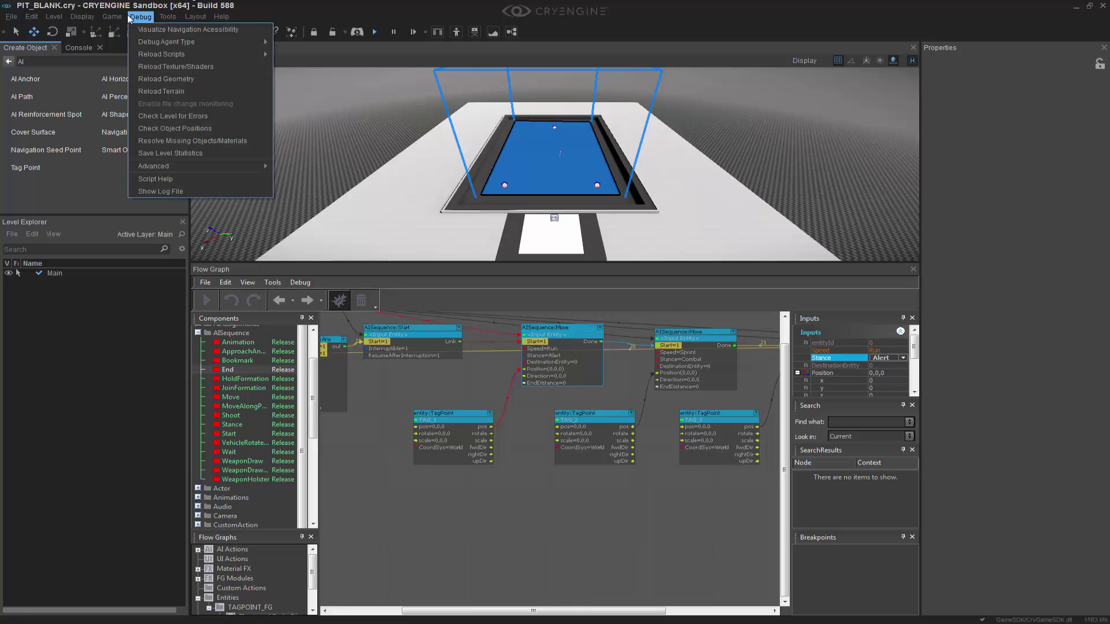
click(146, 48)
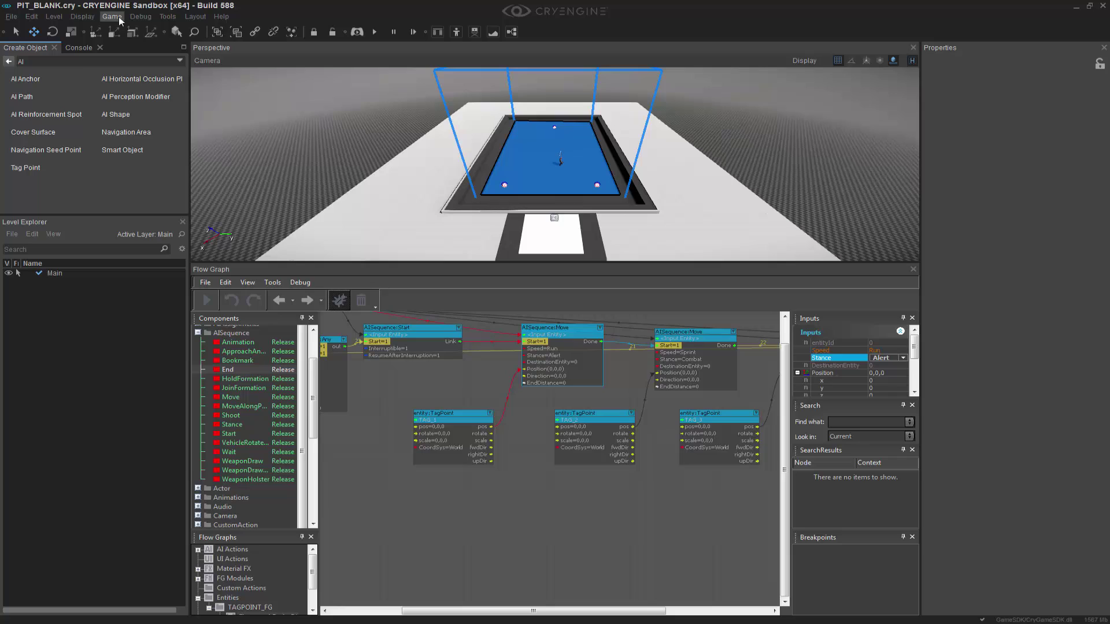
click(119, 19)
click(146, 42)
right_drag(654, 484, 616, 487)
scroll(665, 488, down, 4)
right_click(607, 496)
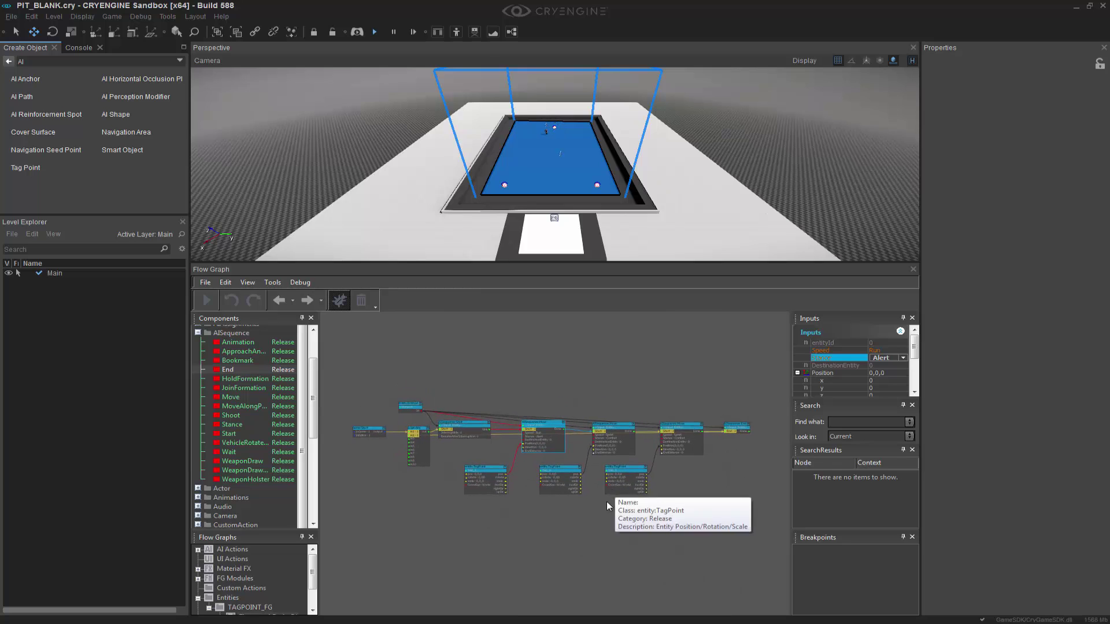
click(603, 512)
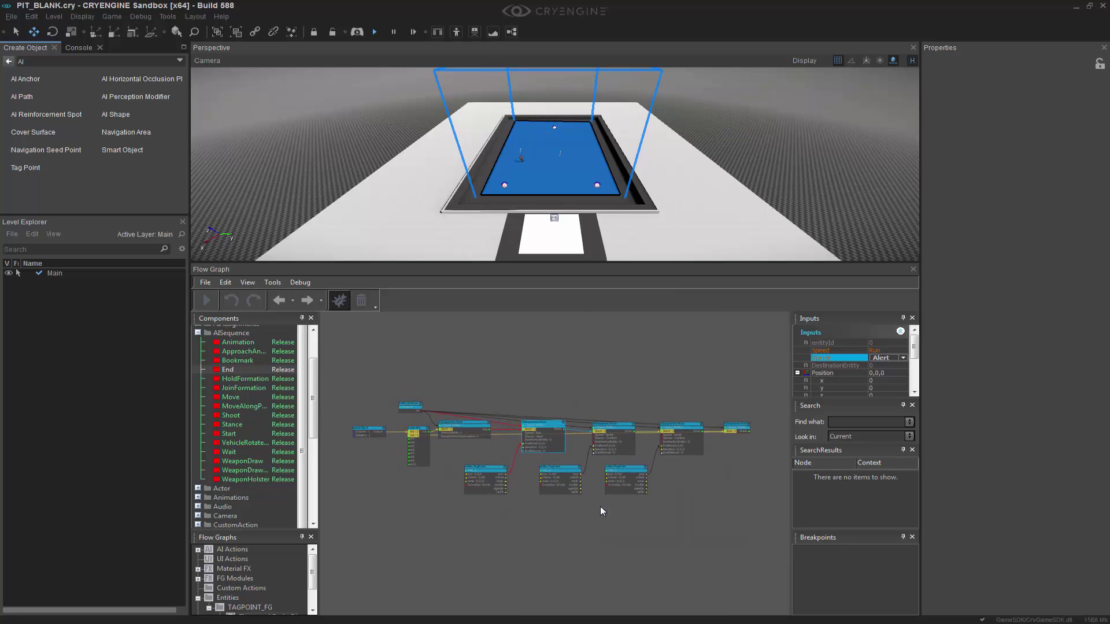